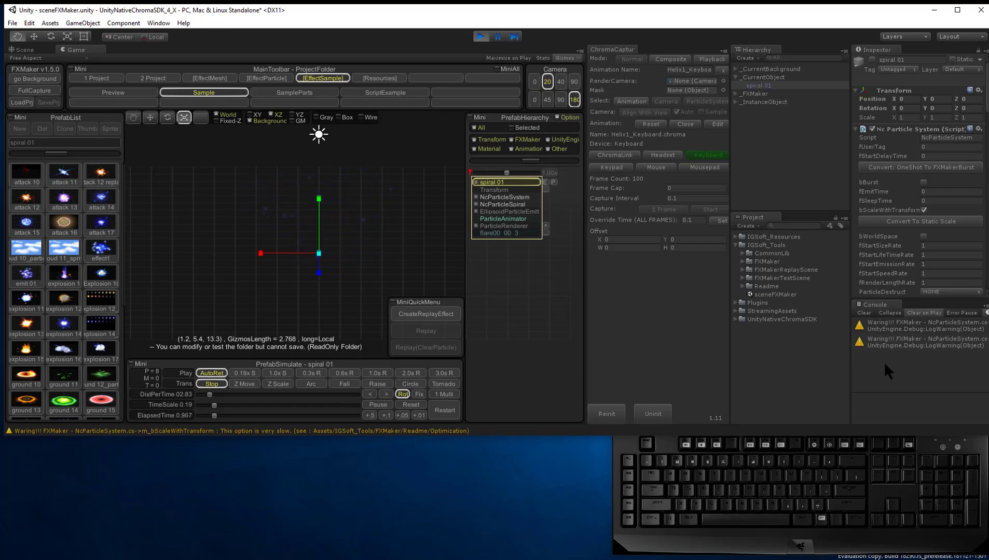
Add a new Camera object to the scene and assign it as the RenderCamera in ChromaCapture.
click(82, 23)
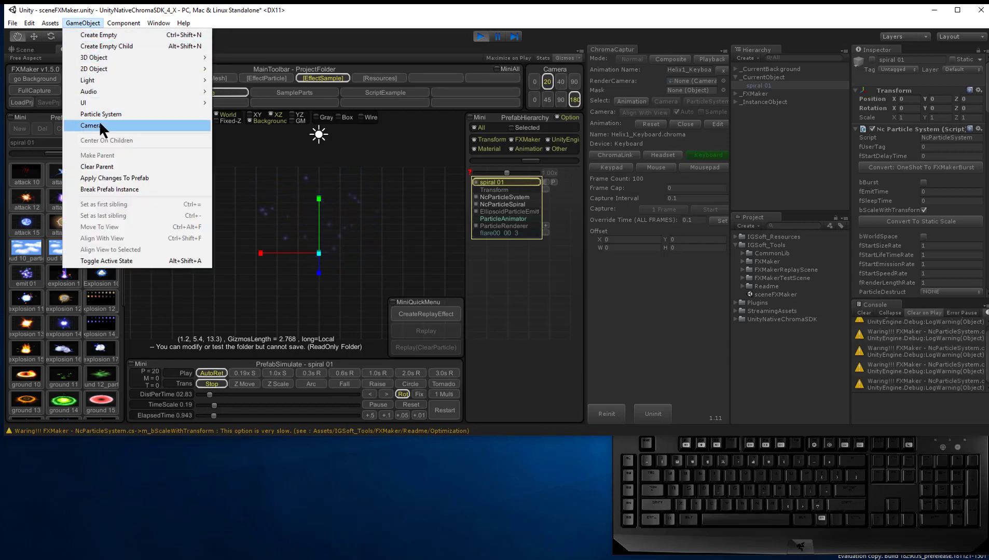
click(108, 11)
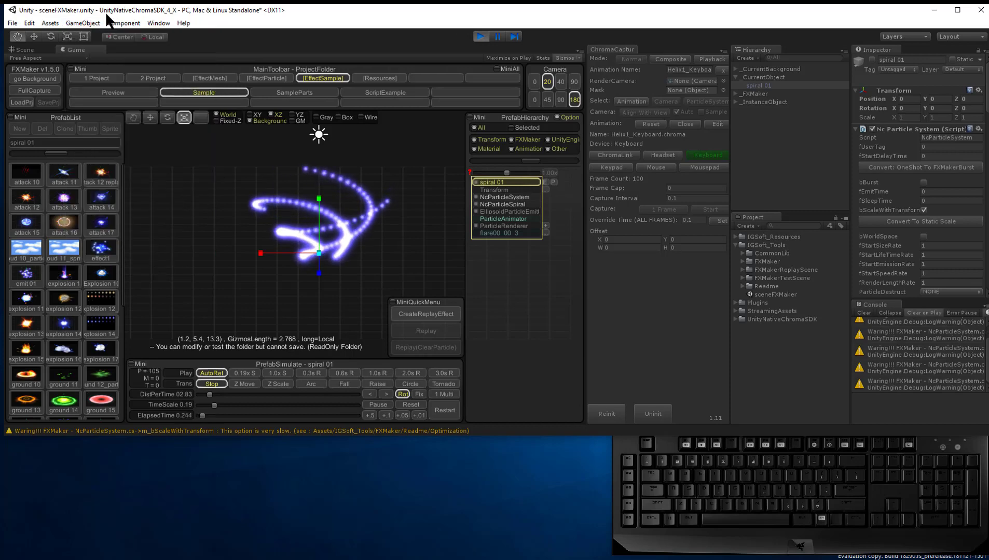
click(79, 24)
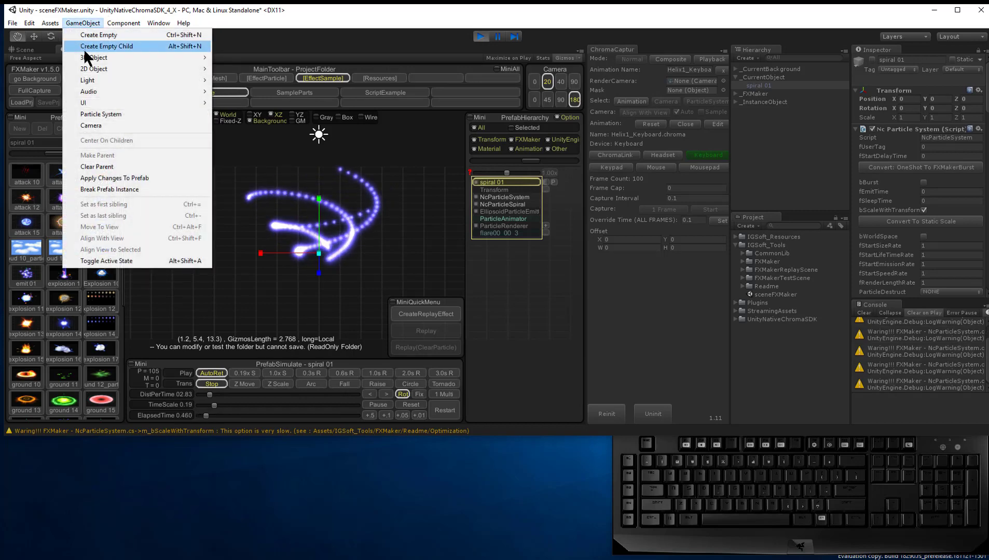
click(100, 125)
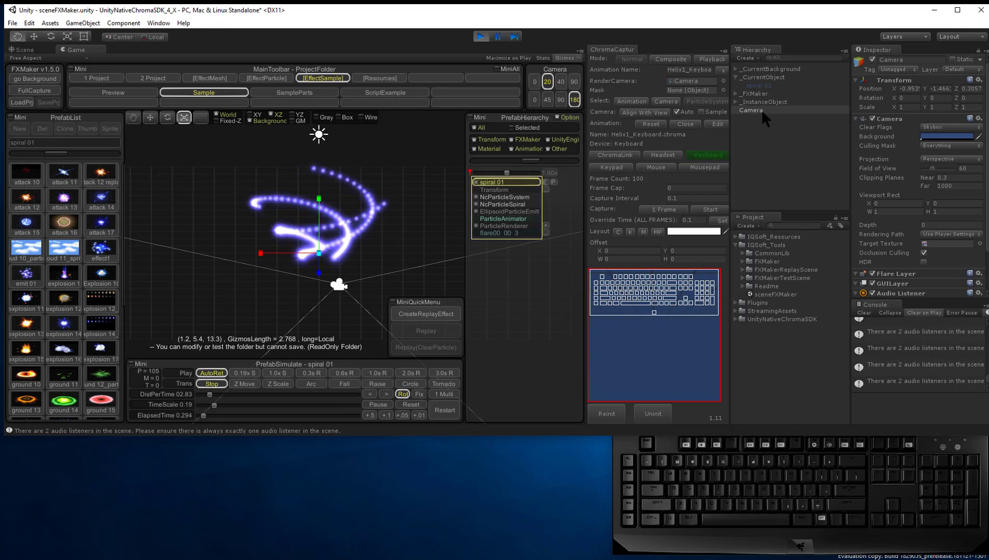
drag(761, 109, 696, 82)
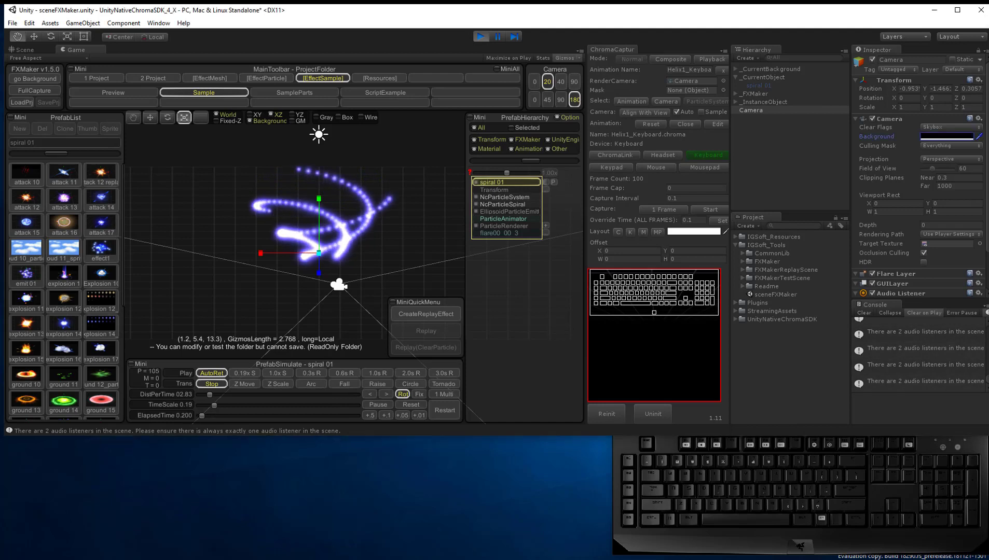
Toggle the keyboard layout overlay off and on, and frame the effect within the keyboard outline in the Scene view.
click(632, 231)
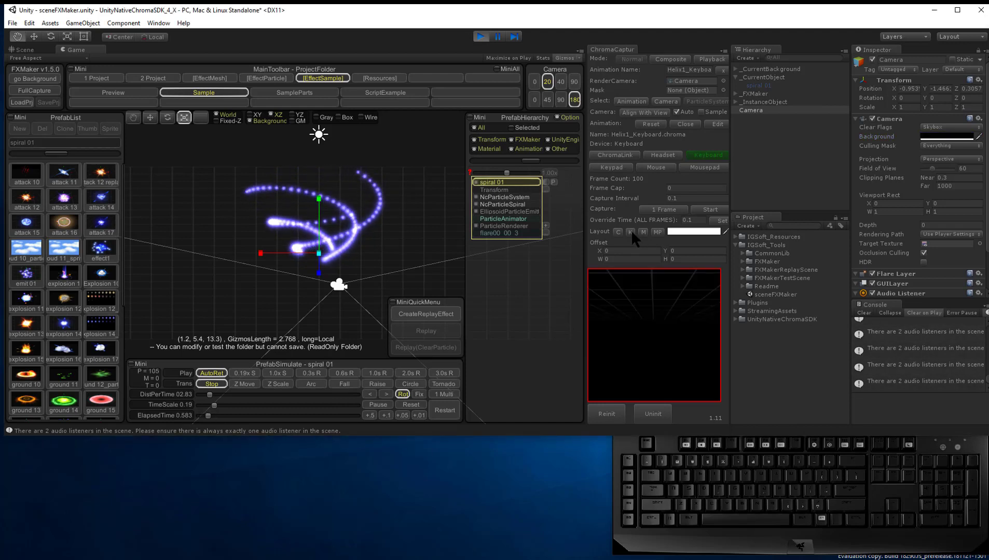
click(631, 231)
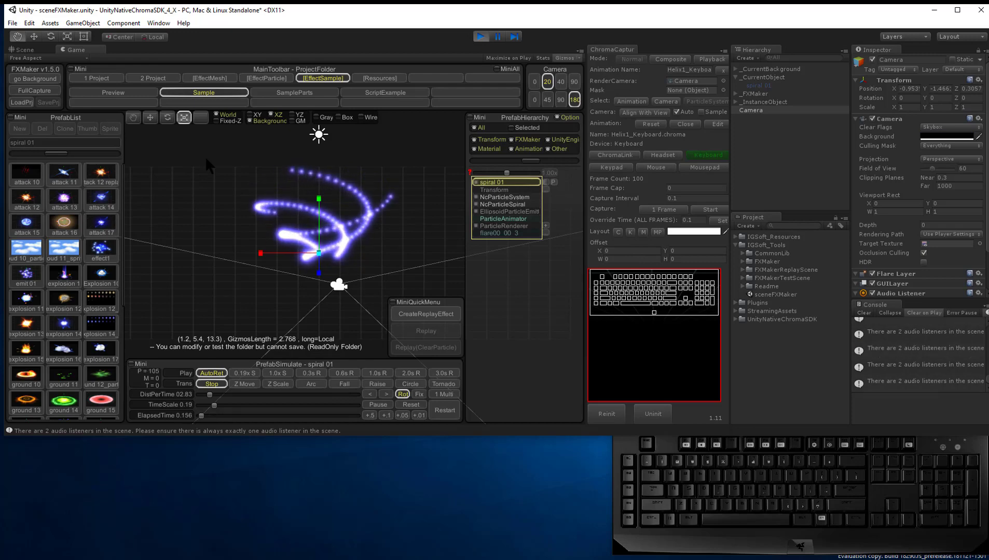
click(23, 51)
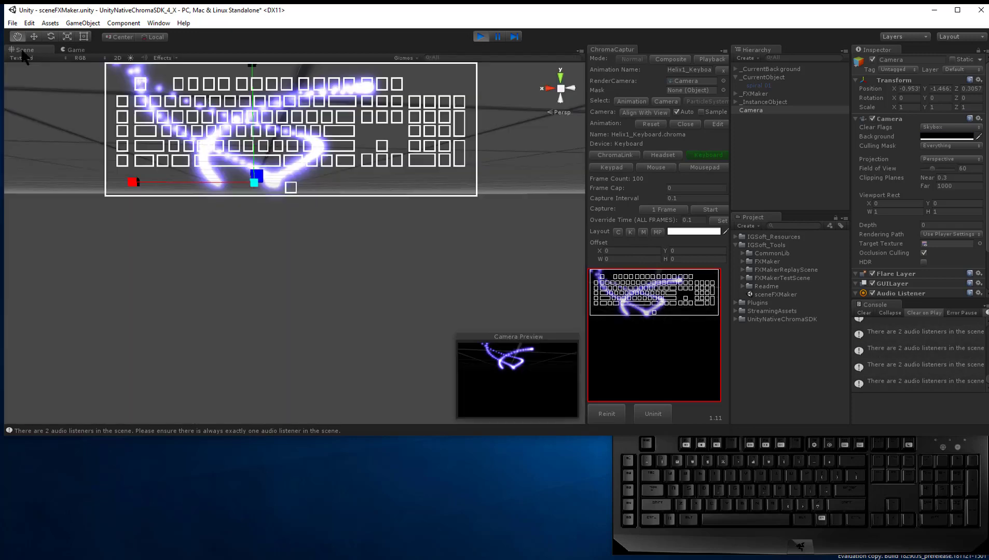
mouse_move(256, 247)
mouse_down()
mouse_move(263, 278)
mouse_move(294, 293)
mouse_move(252, 258)
mouse_move(260, 265)
mouse_up()
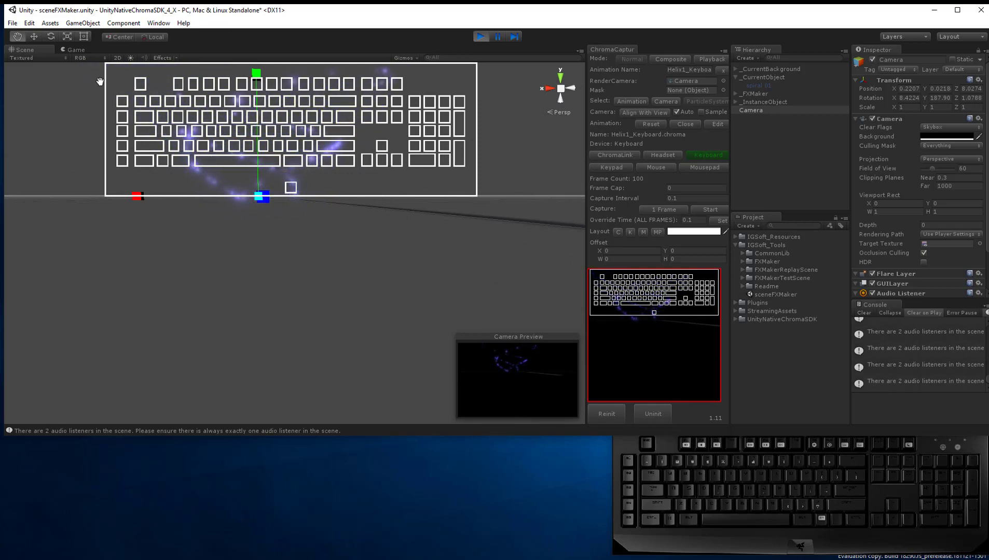
Preview the attack 10, attack 11, attack 12 and ground 14 sample effects against the keyboard layout.
click(80, 53)
click(43, 171)
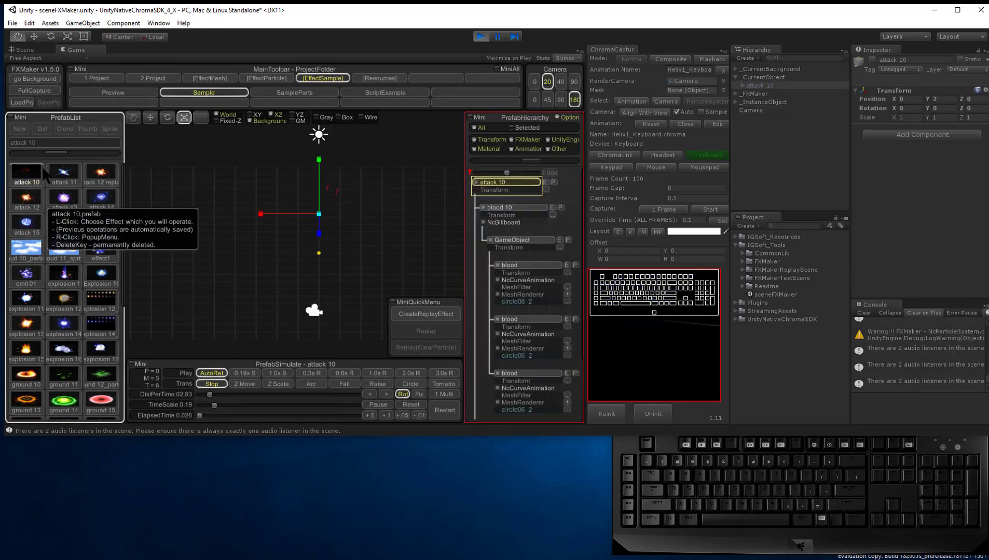
click(64, 174)
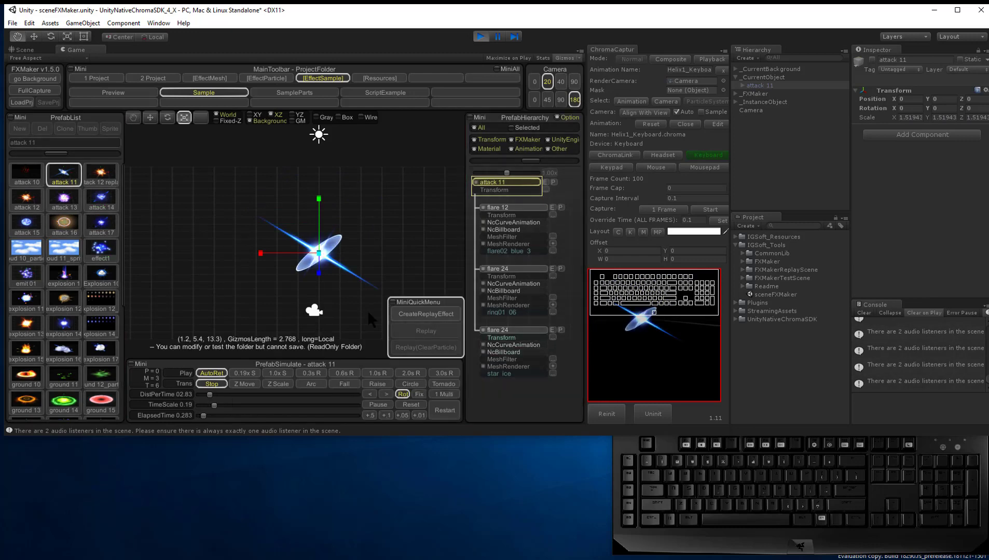
click(102, 176)
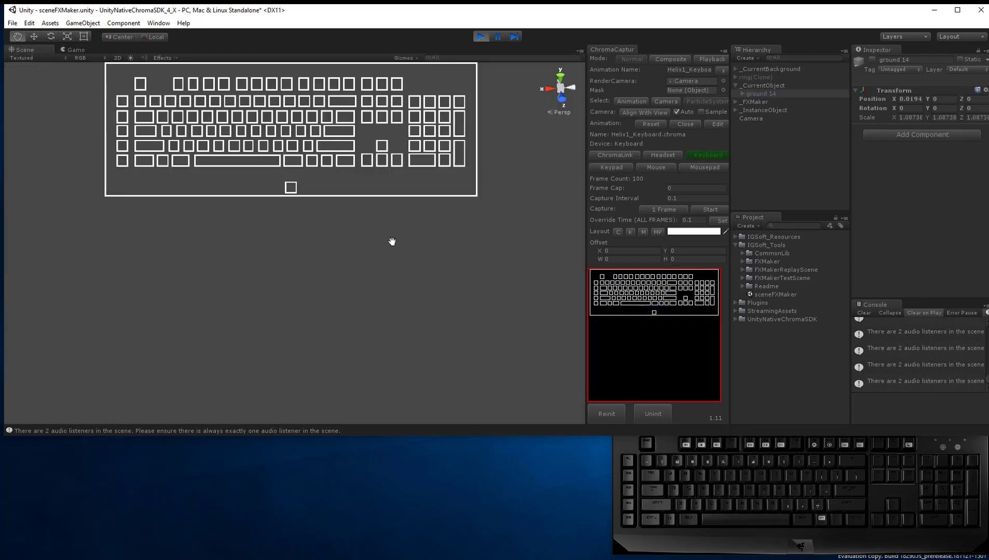
drag(319, 270, 388, 379)
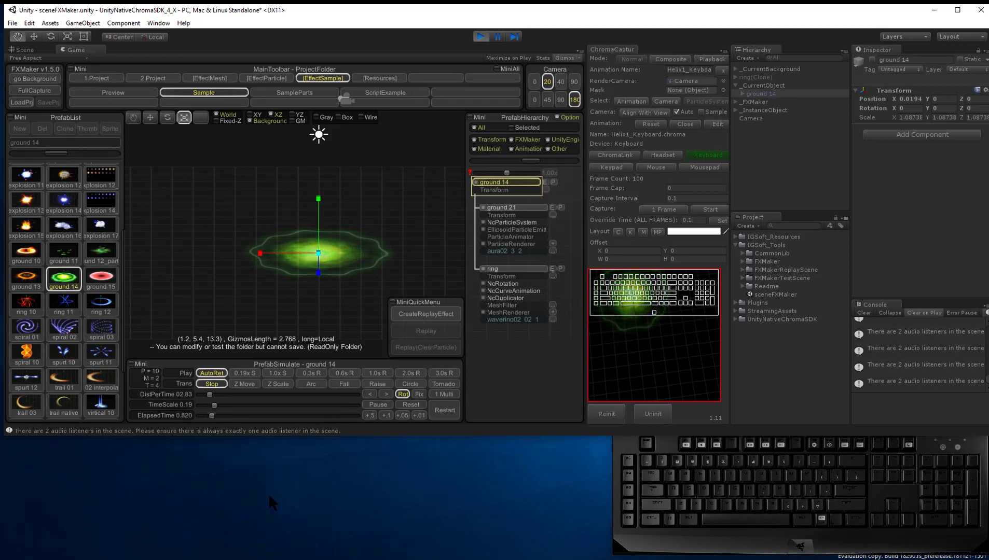
Load the spiral 01 effect and adjust the Scene view until the spiral arms cover the keyboard layout.
click(27, 331)
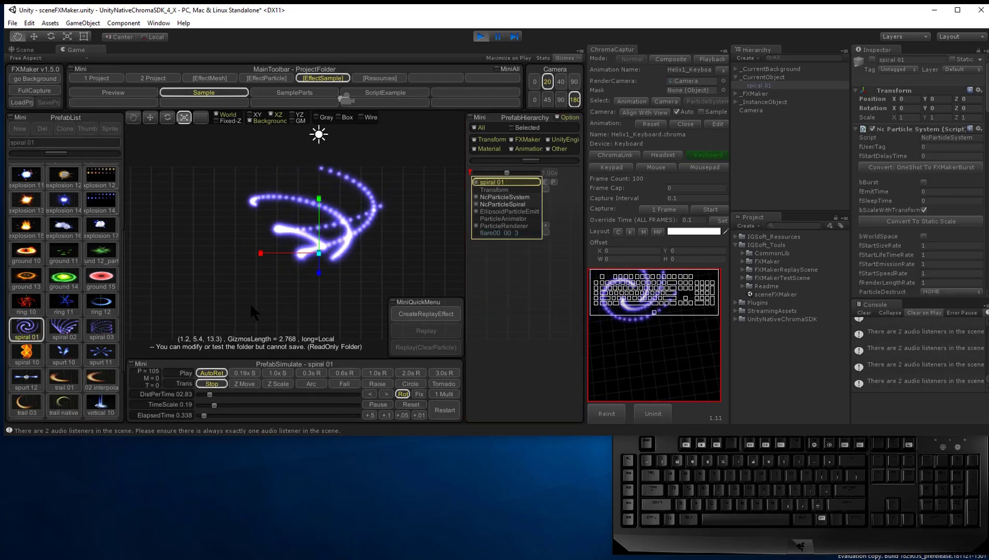
click(32, 50)
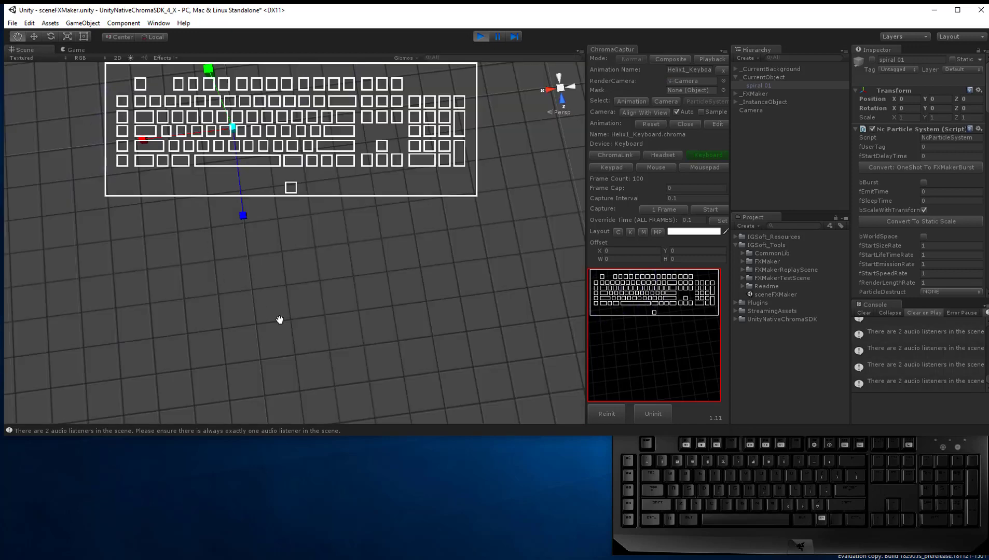
right_drag(279, 320, 270, 159)
drag(280, 331, 317, 182)
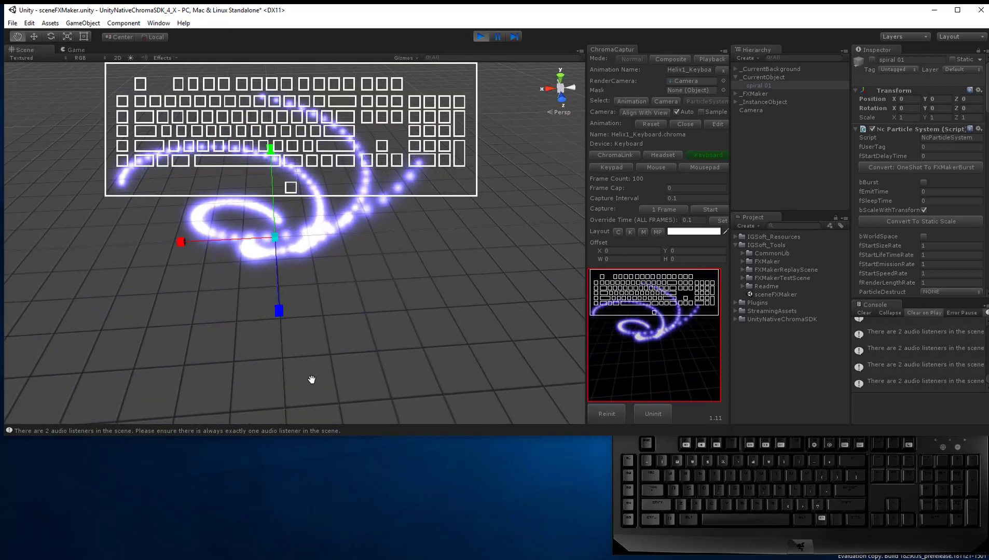
right_drag(312, 380, 332, 291)
middle_drag(346, 351, 325, 336)
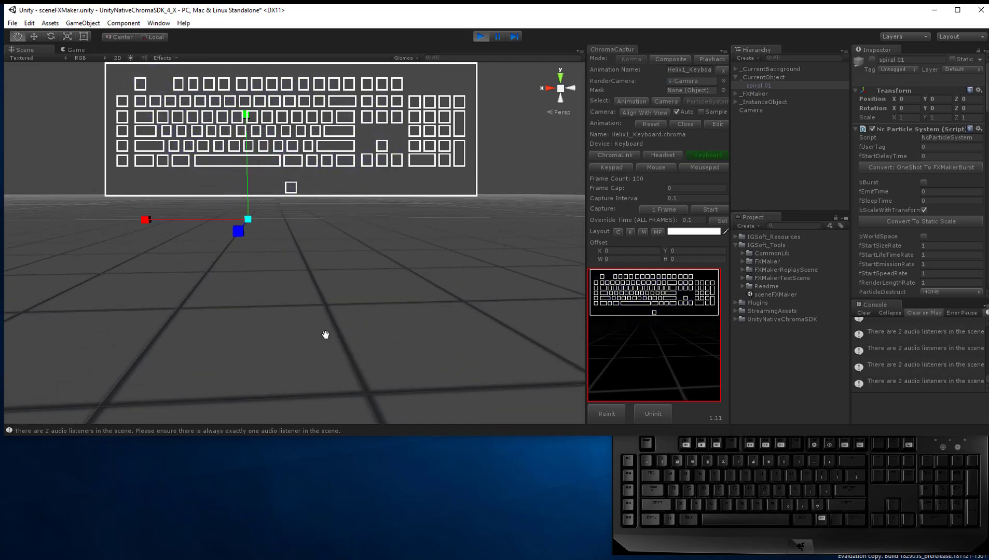
right_drag(277, 329, 276, 322)
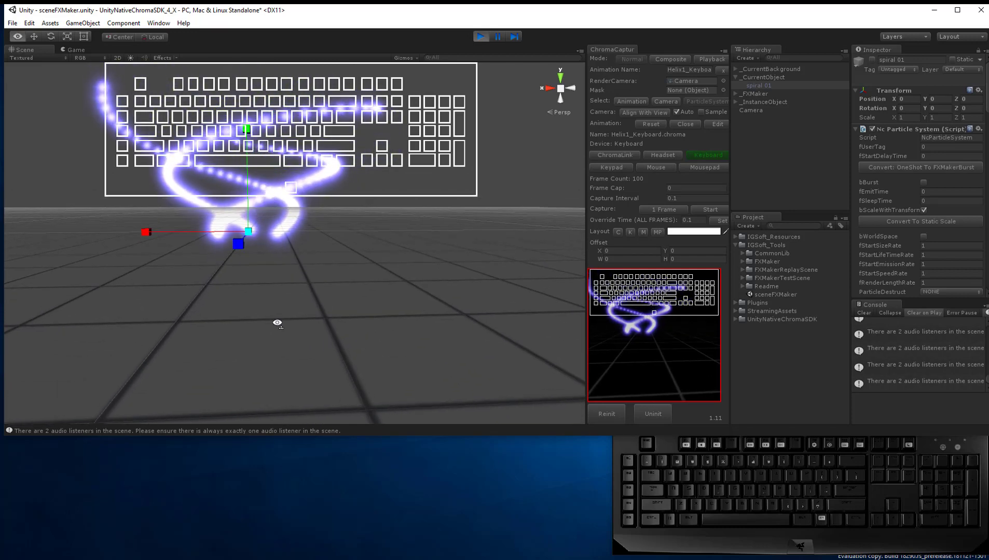
middle_drag(281, 328, 270, 300)
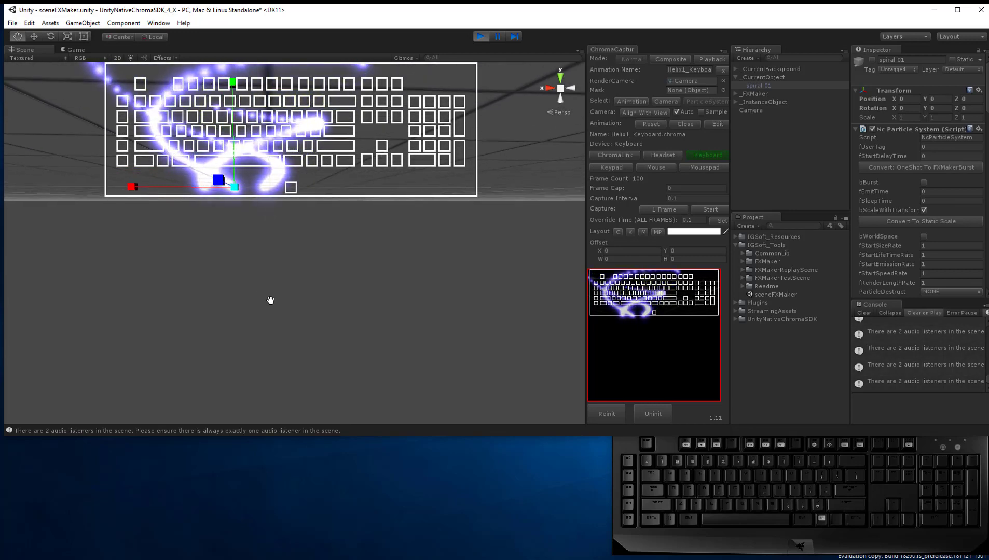
Set fTurnSpeed of the spiral's NcParticleSpiral component to 1000 and adjust the simulation TimeScale to 0.06.
click(73, 50)
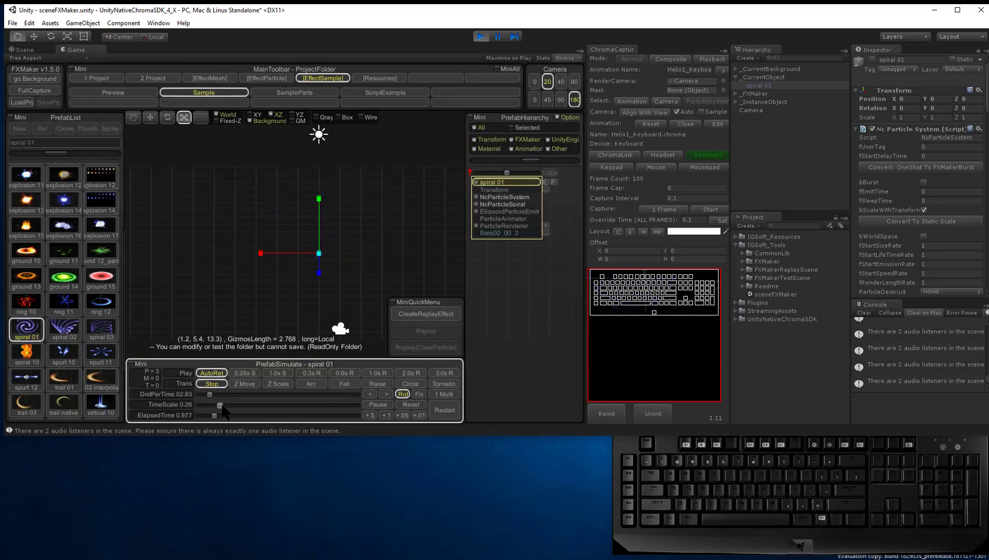
drag(251, 405, 320, 405)
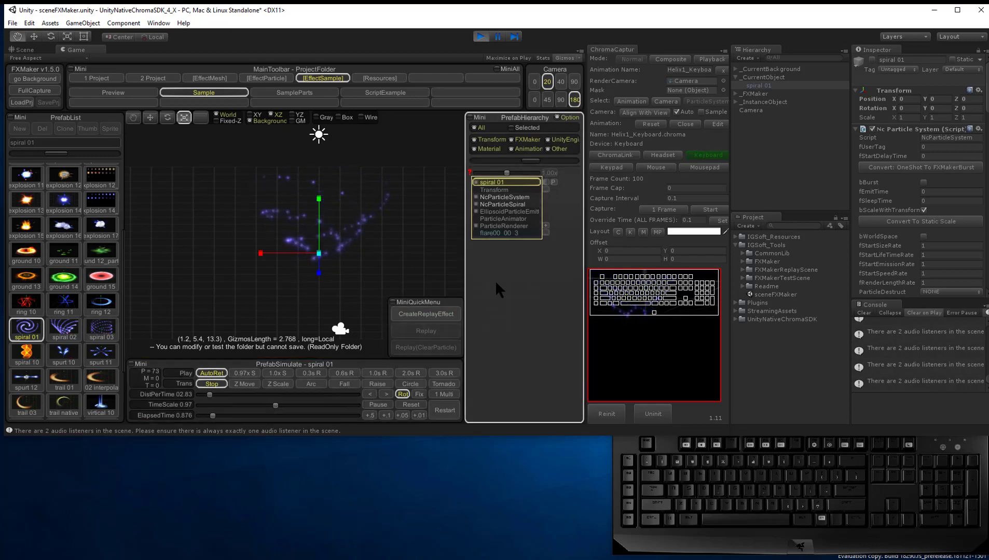
click(510, 212)
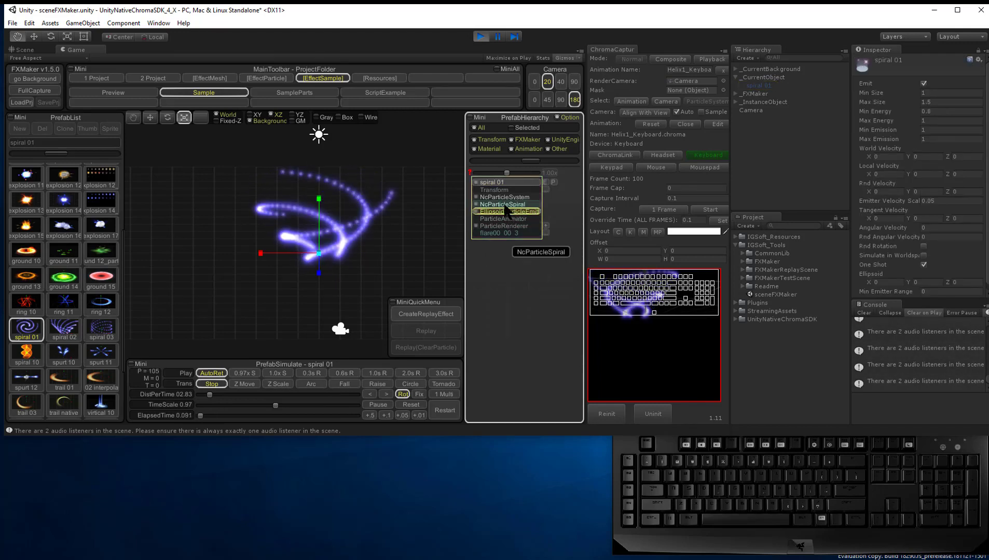
click(506, 206)
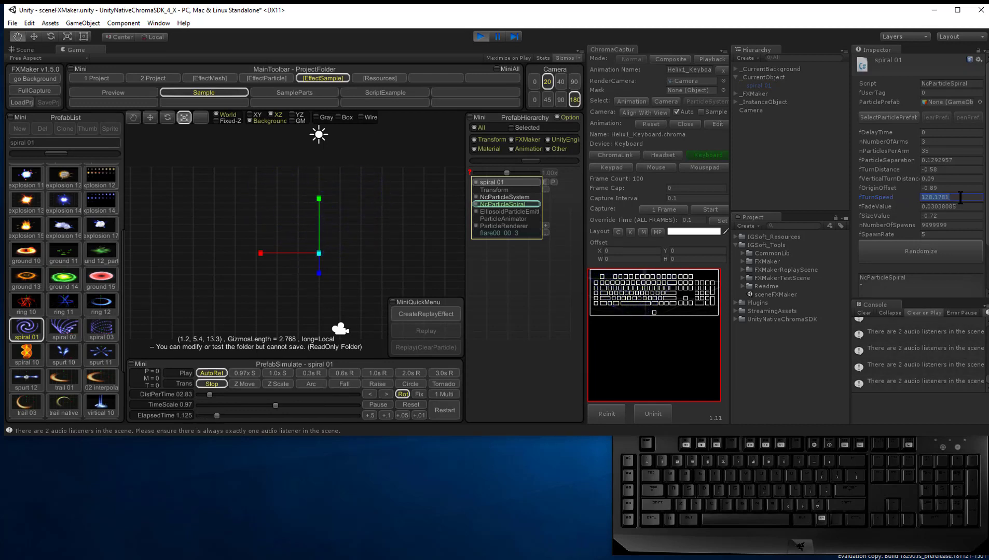
text(1000)
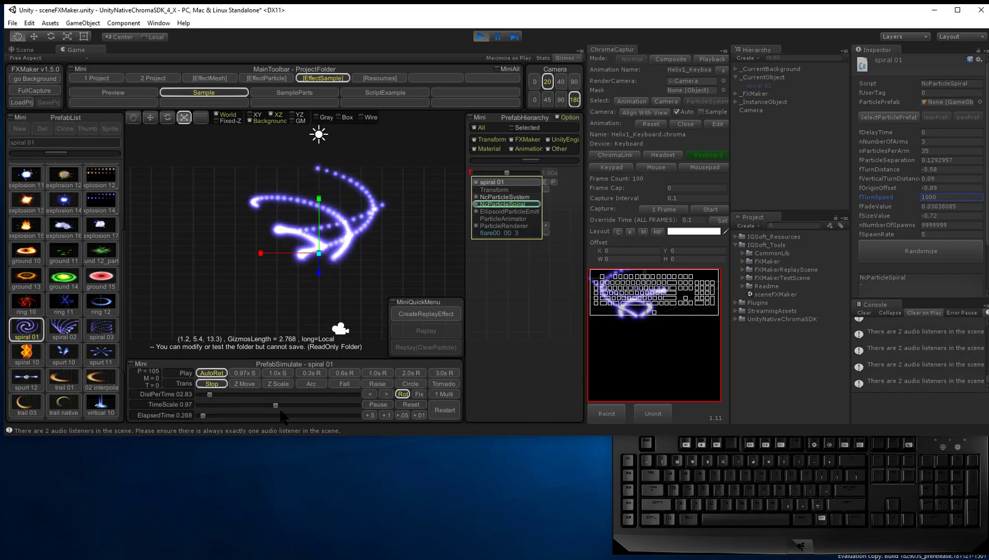
drag(276, 406, 203, 407)
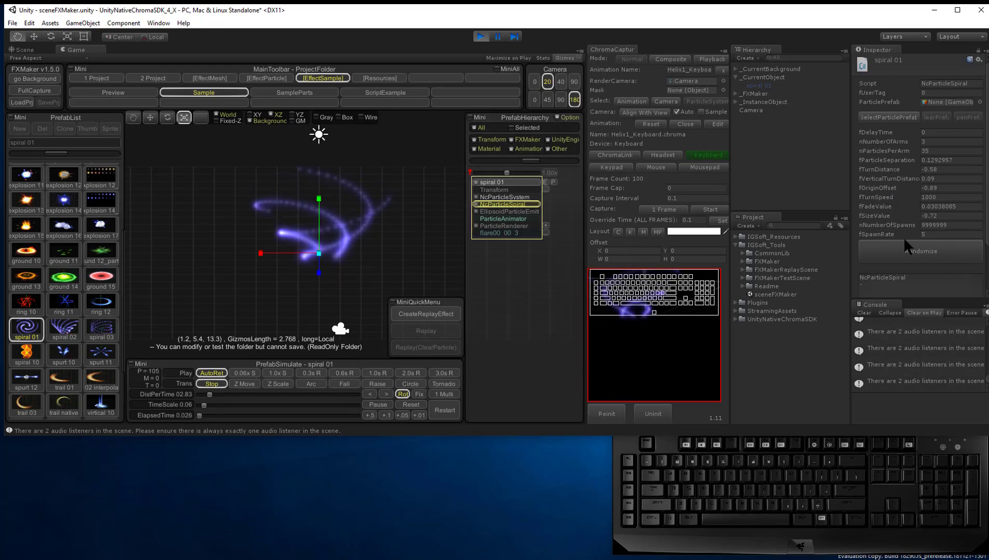
Try different arm counts for the spiral, settle on nNumberOfArms 2, and set fParticleSeparation to .1.
click(932, 139)
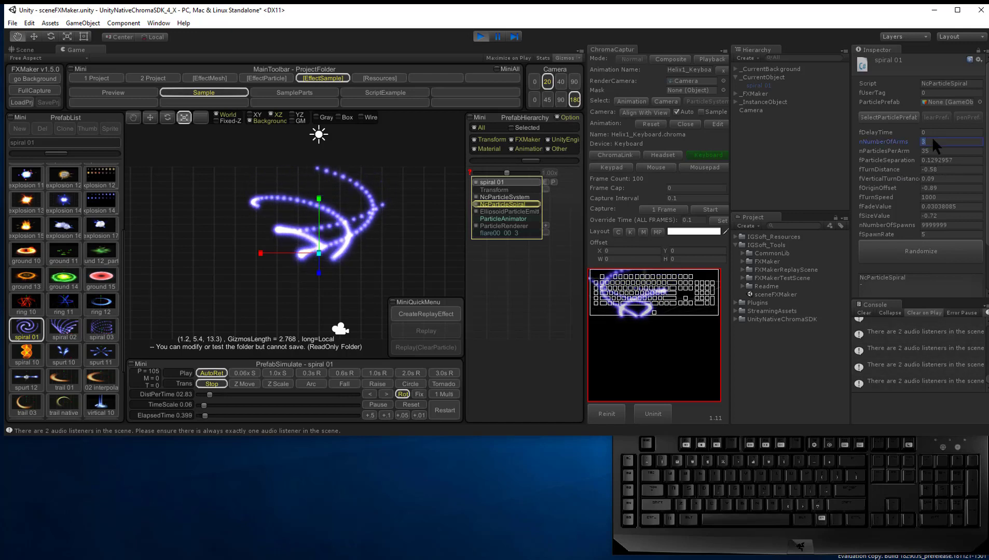
text(2)
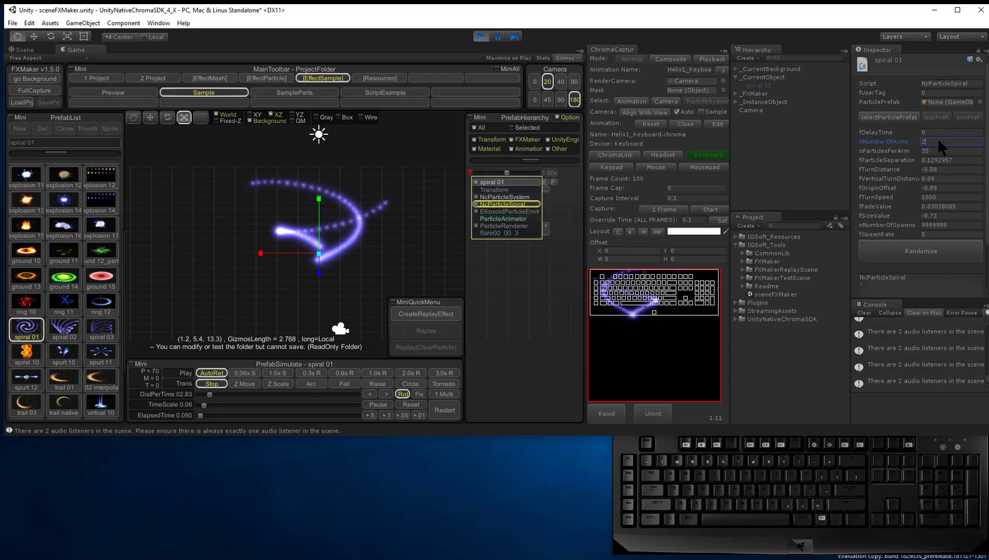
drag(938, 139, 913, 142)
text(8)
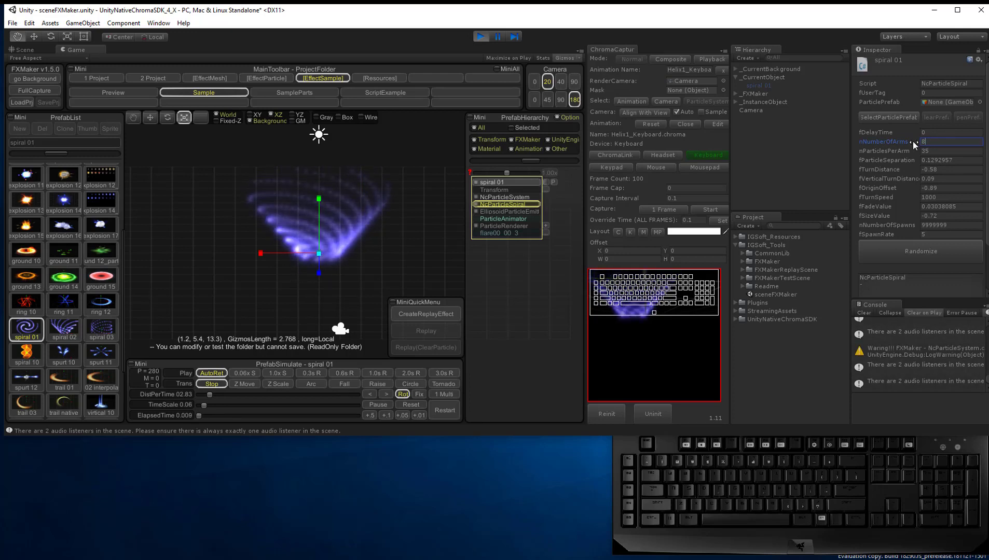
key(BackSpace)
text(19)
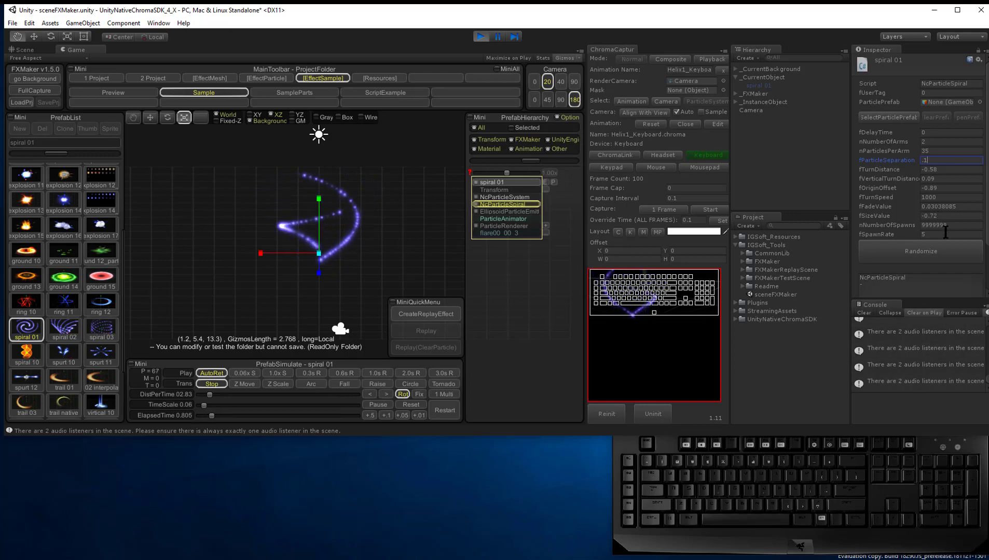
Set fStartSizeRate of the spiral's NcParticleSystem component to 4.
click(505, 197)
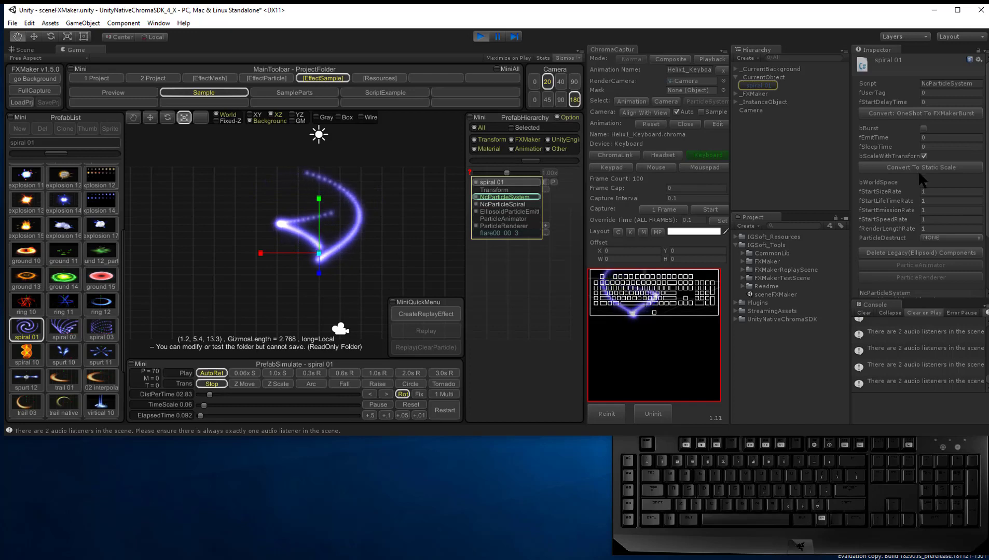
double_click(933, 201)
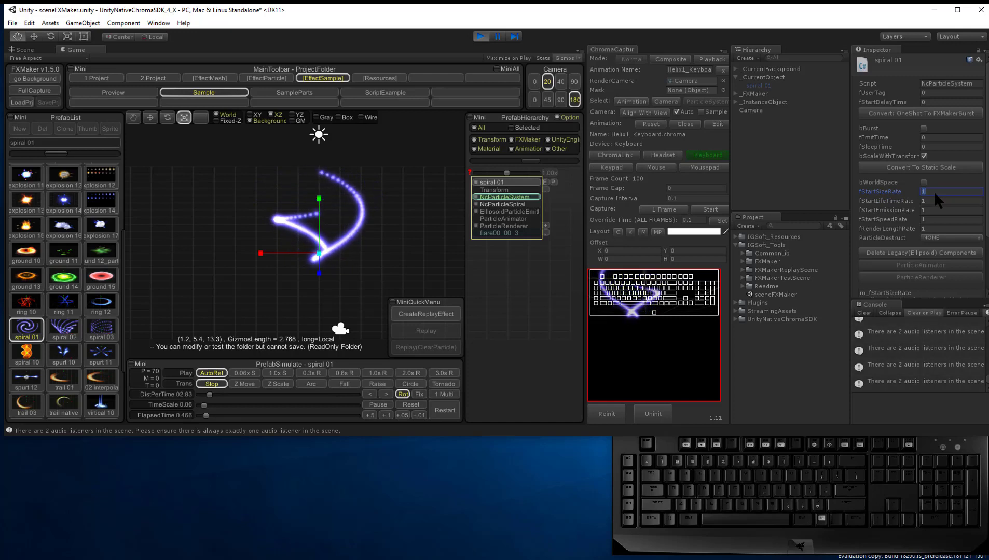
text(2)
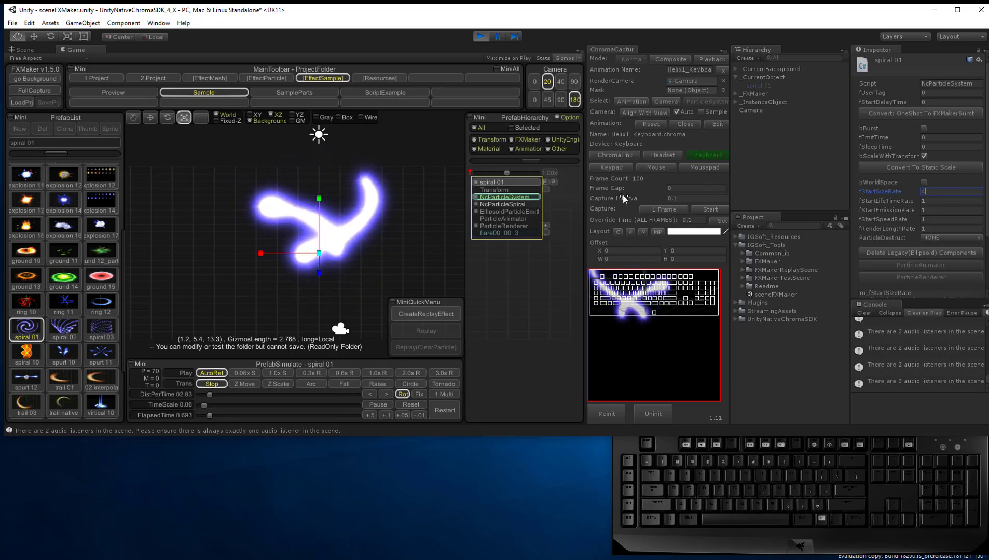
key(Return)
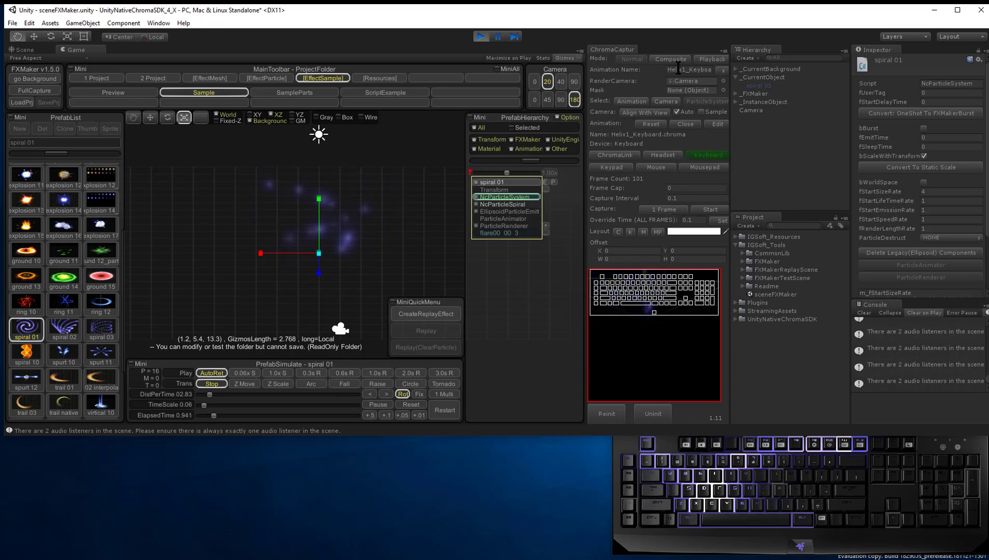
Start capturing the keyboard animation and set the particle system's fStartSizeRate to 1 during the capture.
click(712, 207)
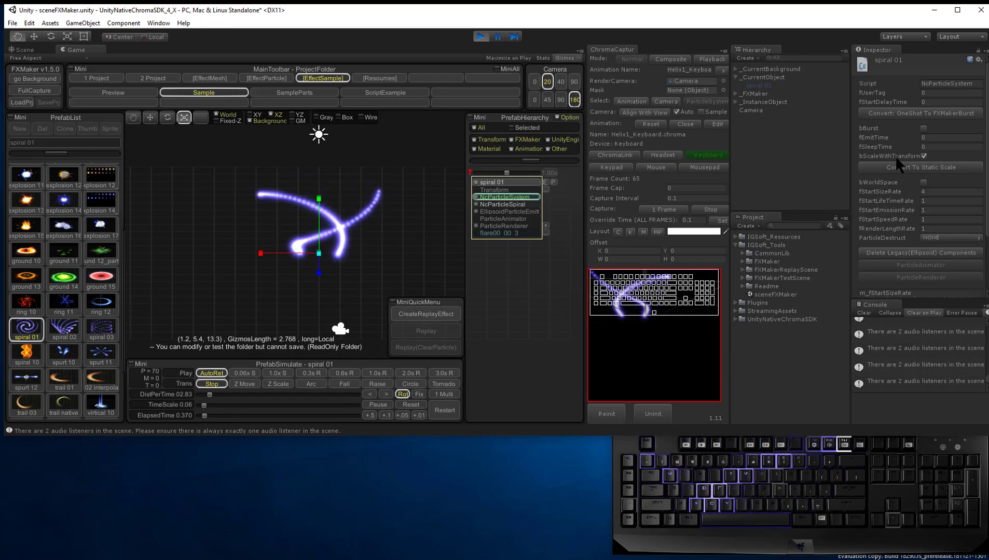
click(936, 190)
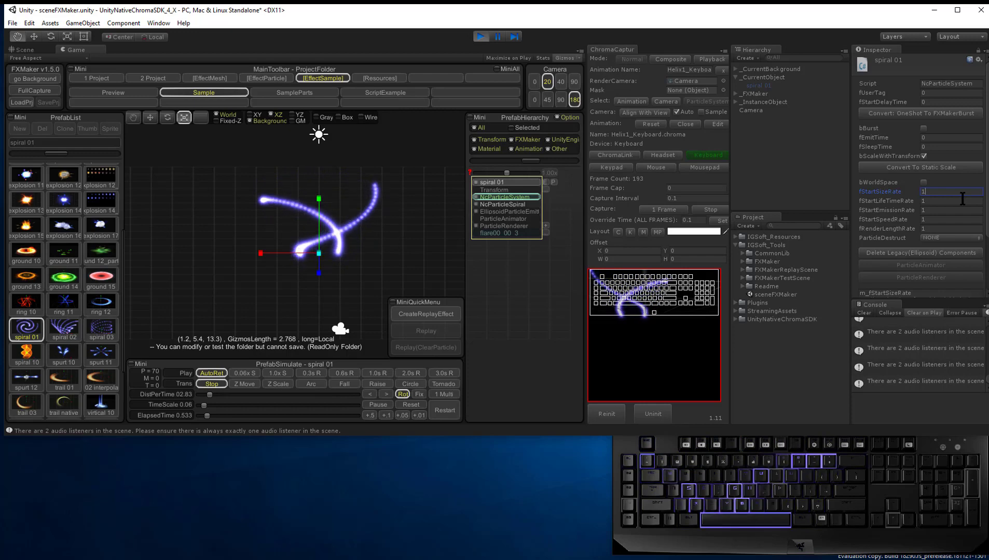
Try nNumberOfArms values 4 and 3 on the spiral's NcParticleSpiral component, then return it to 2.
click(502, 204)
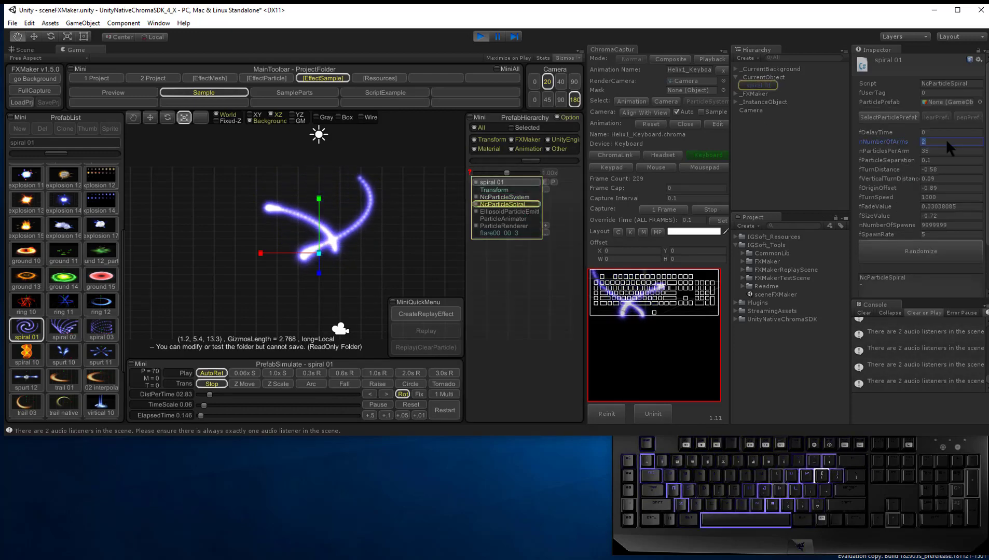
text(4)
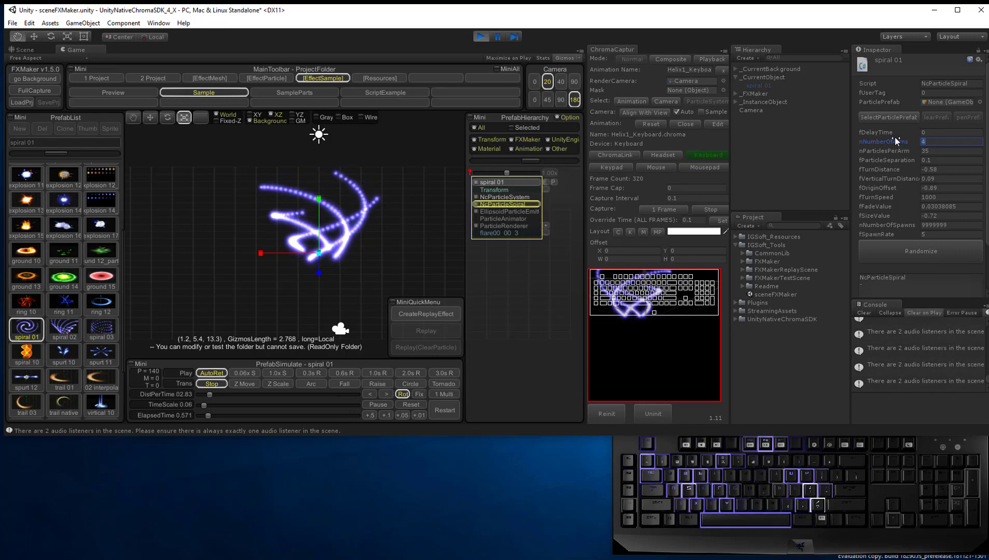
text(4)
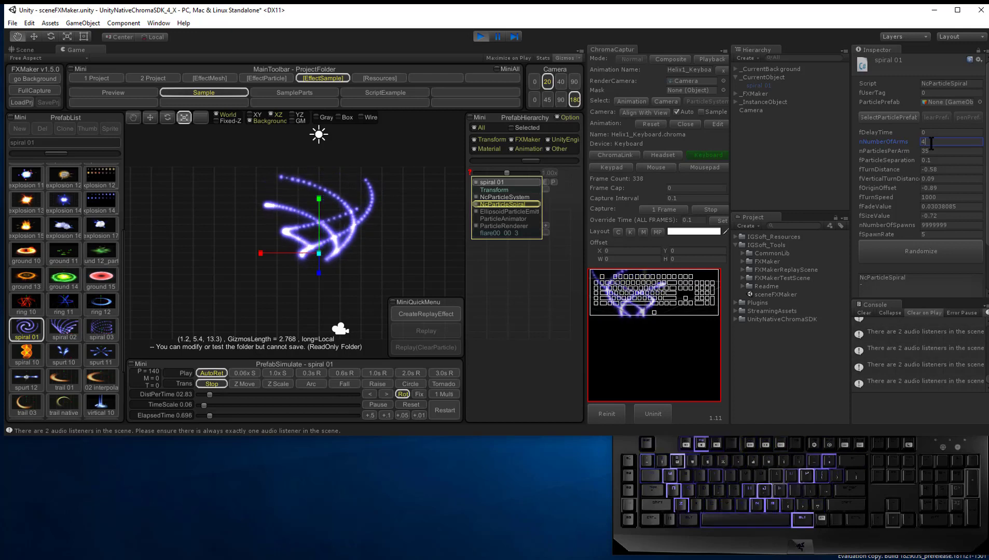
key(Return)
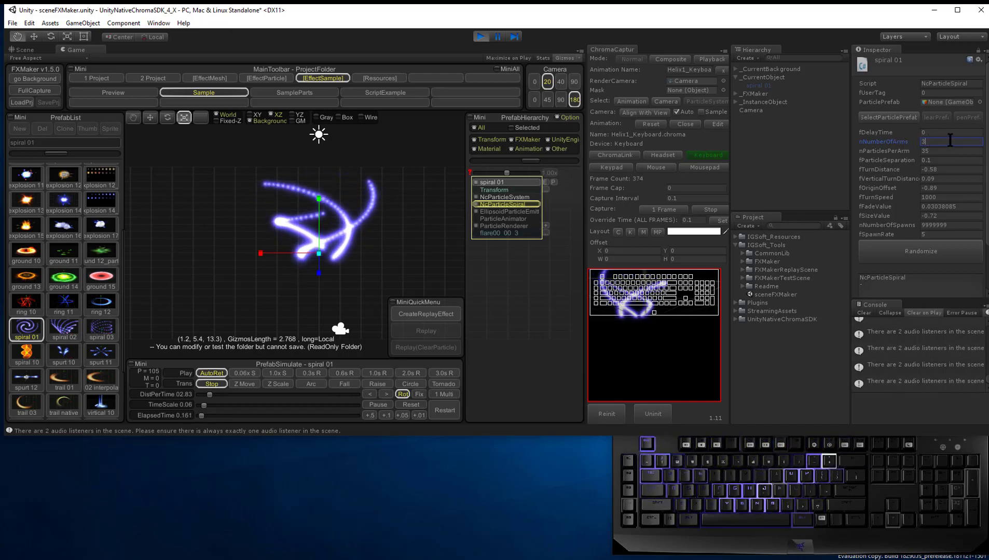
drag(897, 141, 894, 141)
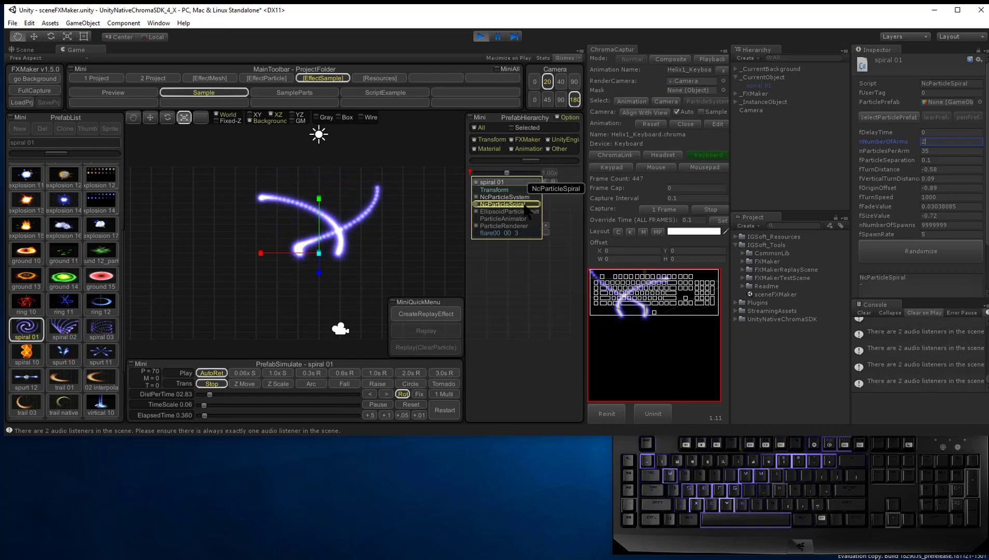
Raise fStartSizeRate of the spiral's NcParticleSystem component to 5, 50 and finally 100, checking the effect in the Scene view.
click(508, 198)
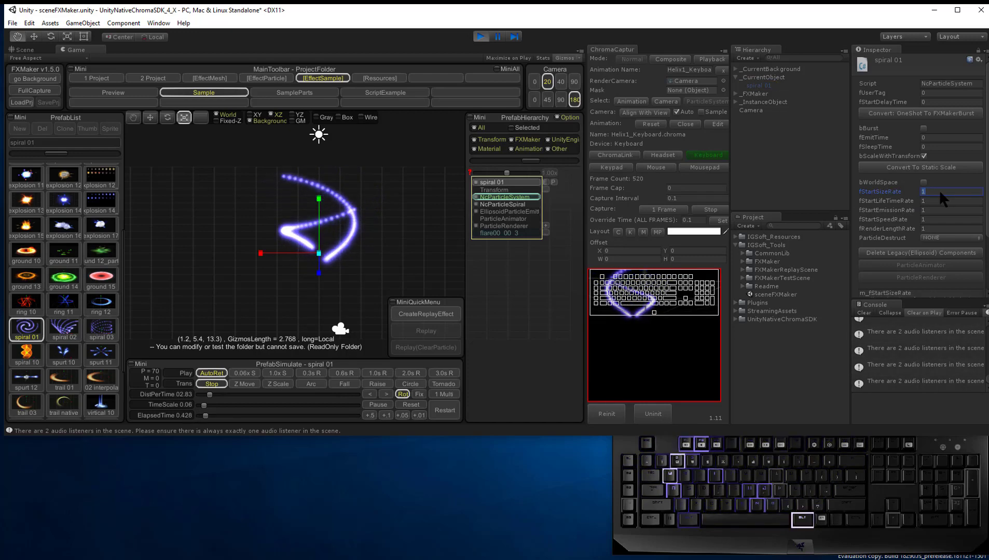
text(5)
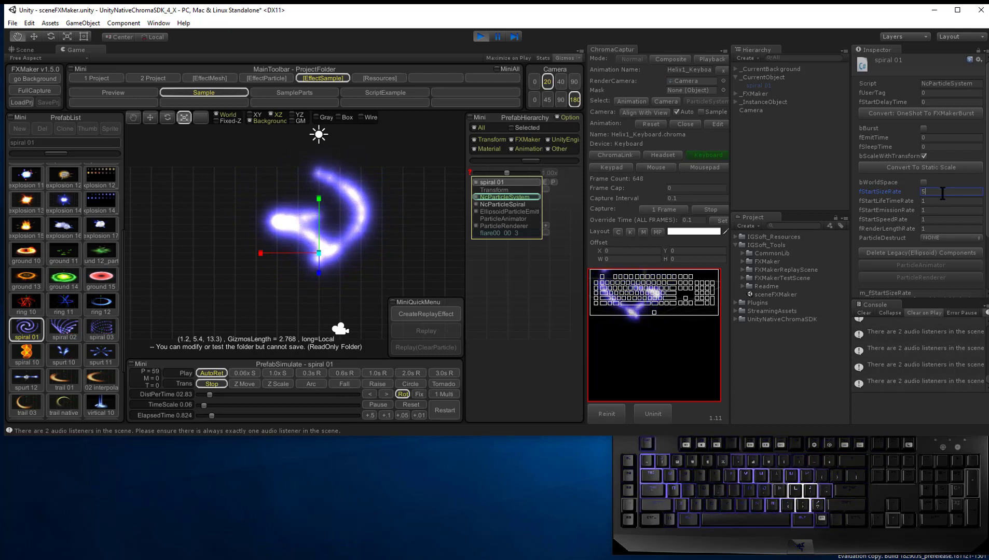
text(0)
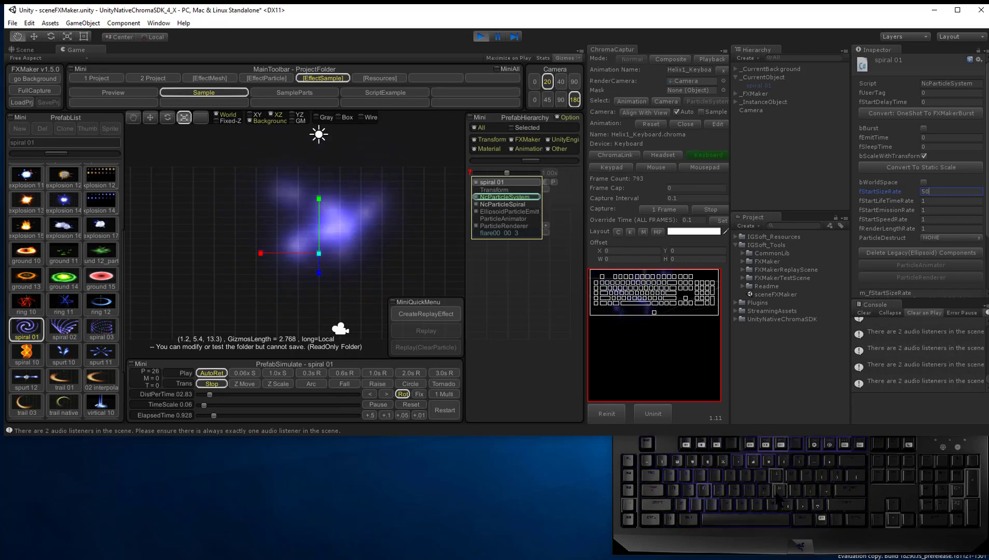
click(28, 51)
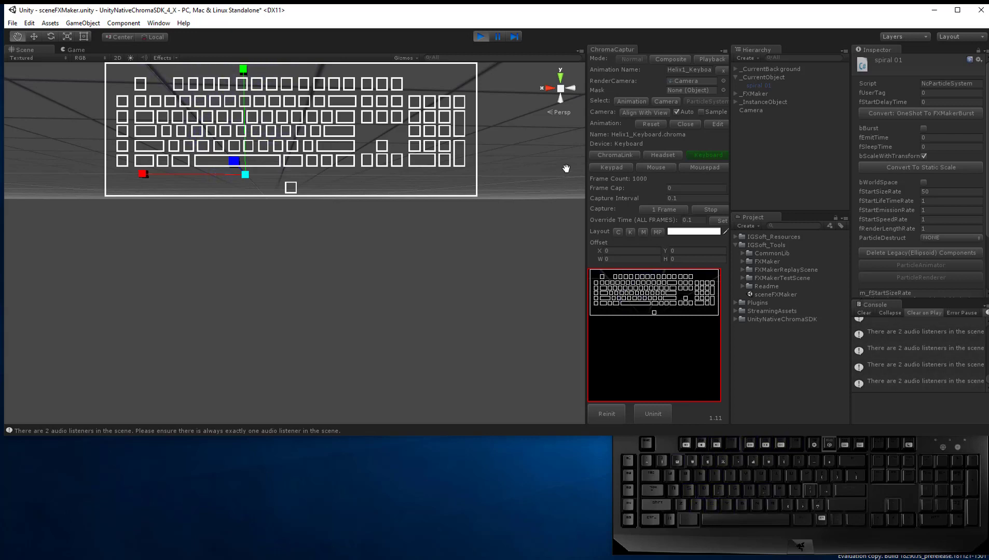
click(937, 190)
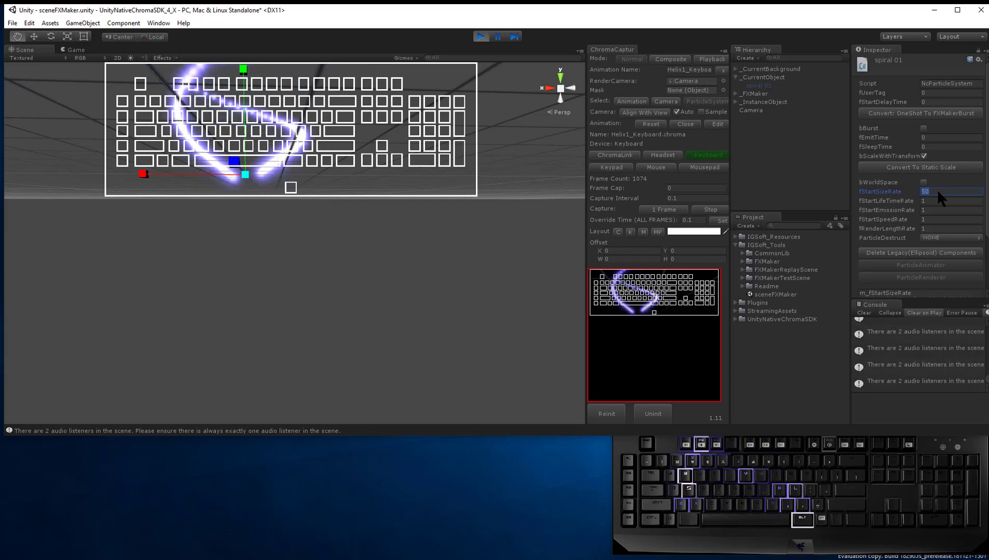
text(100)
key(Return)
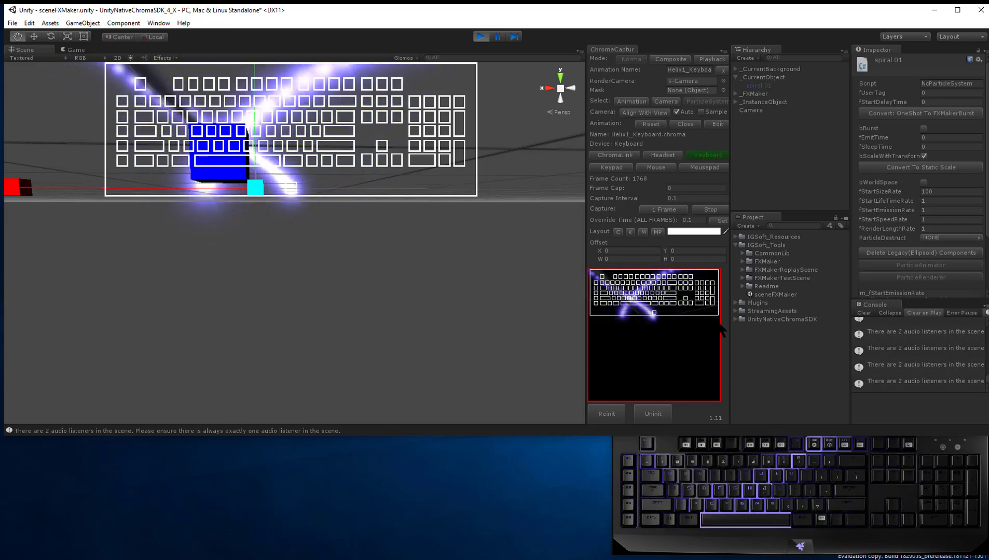
Stop the running capture and start a new one with Frame Cap set to 100.
click(707, 209)
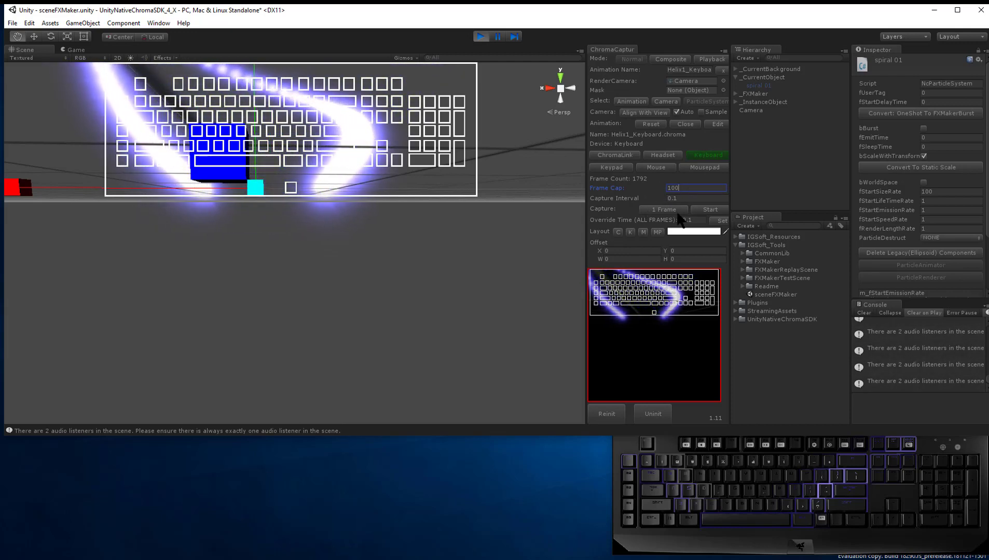
click(715, 210)
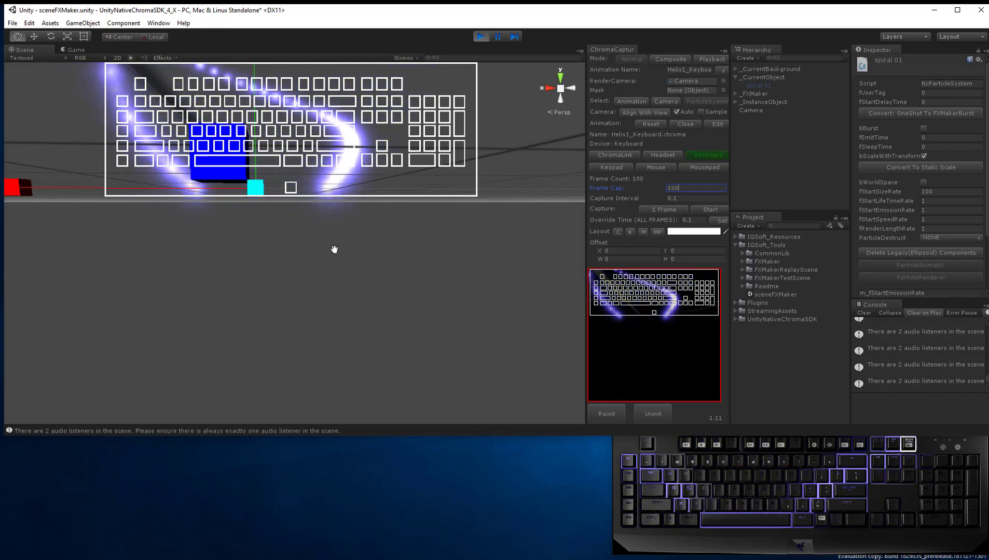
Return to the Game view and preview the ring 10, ground 14, ground 11, explosion 16 and explosion 17 prefabs.
click(75, 50)
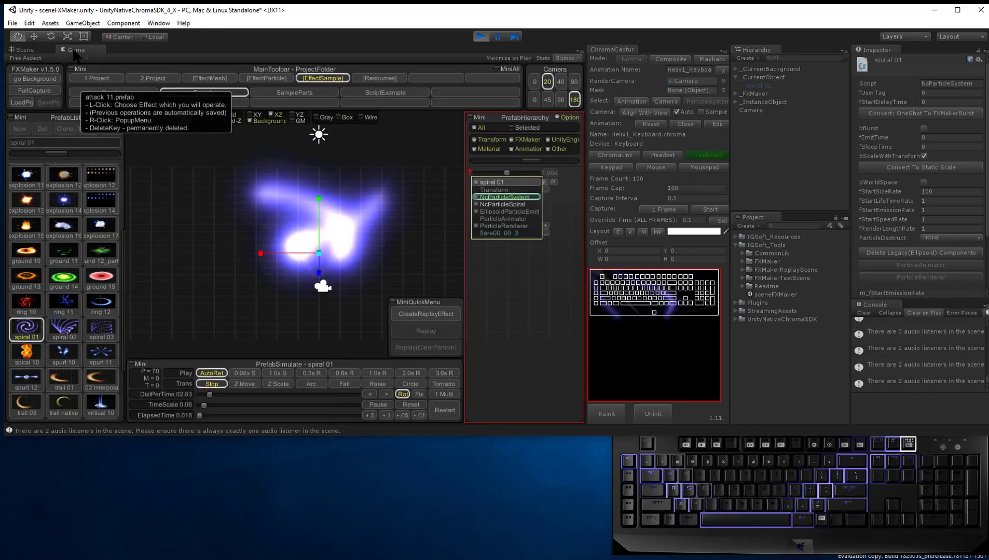
click(37, 305)
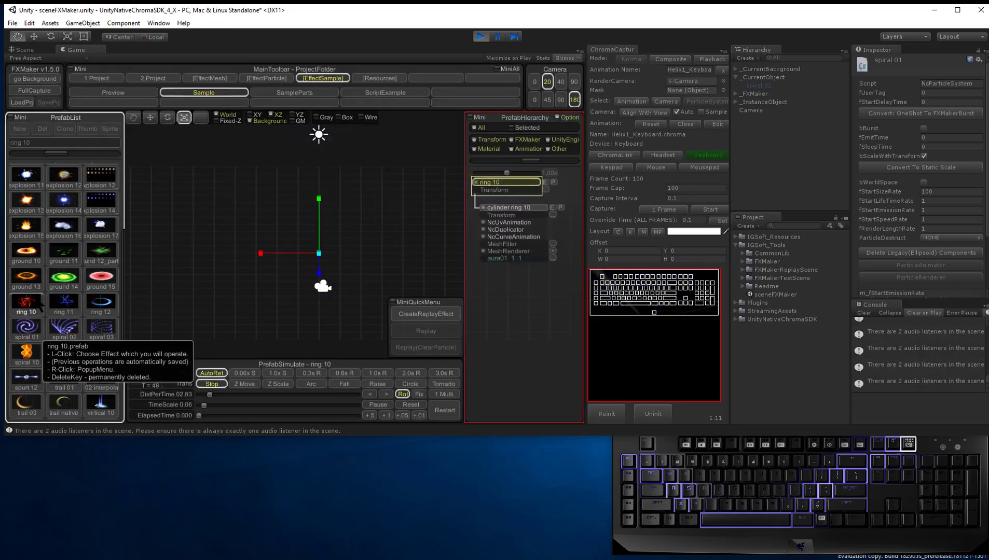
click(64, 278)
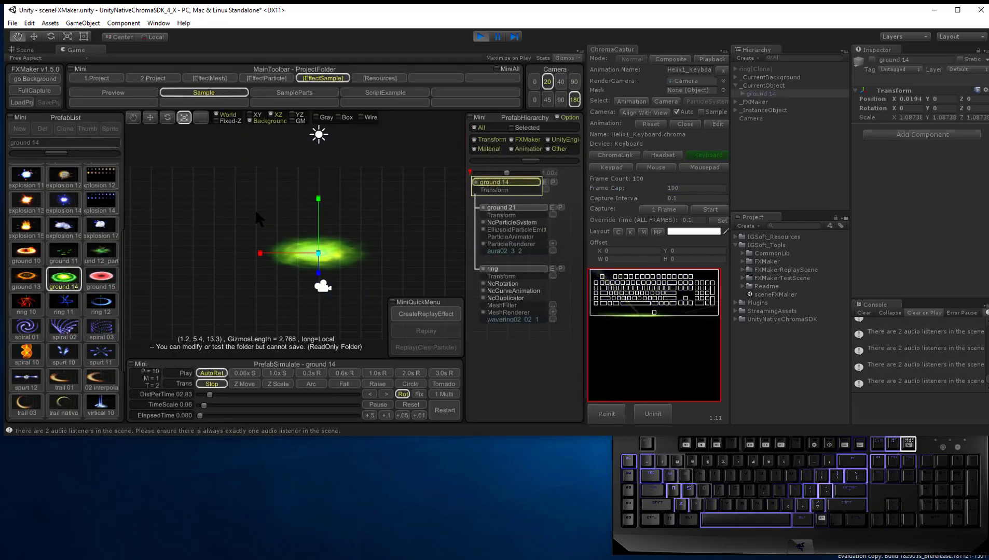
drag(256, 211, 261, 289)
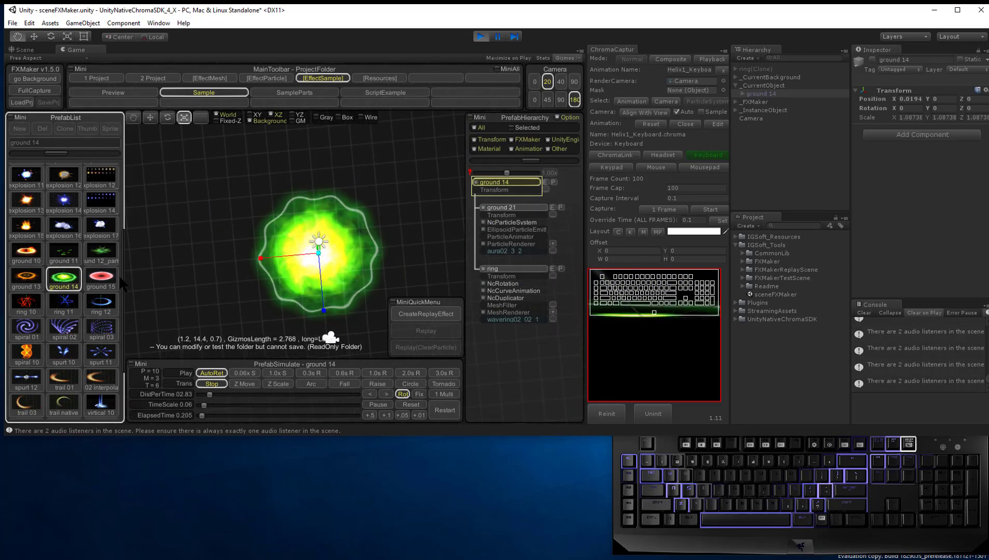
click(76, 257)
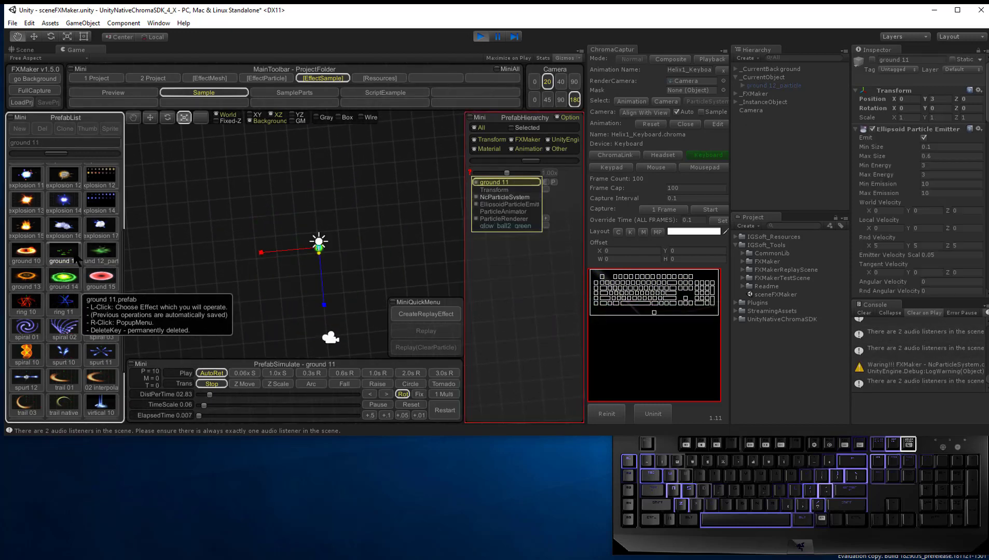
click(70, 225)
click(95, 228)
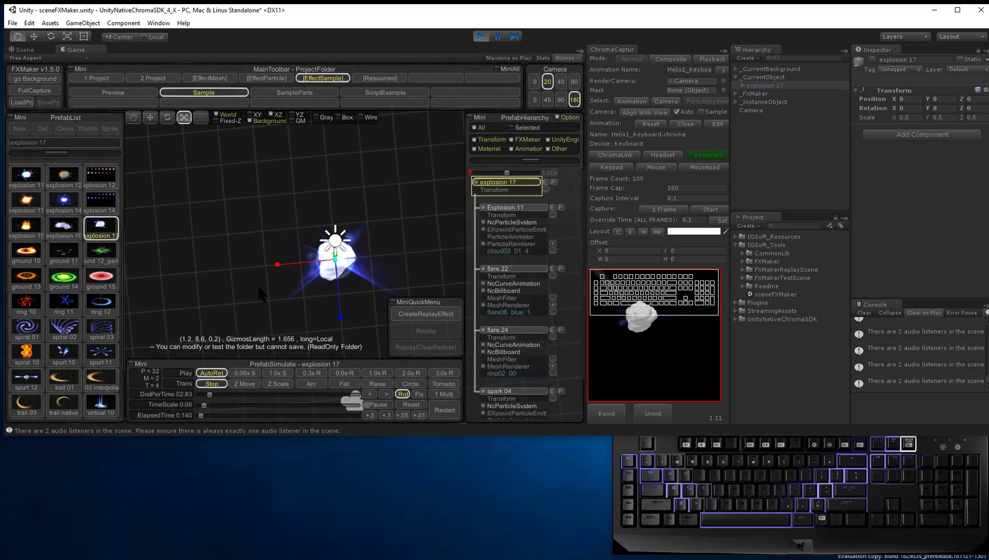
middle_drag(259, 286, 195, 213)
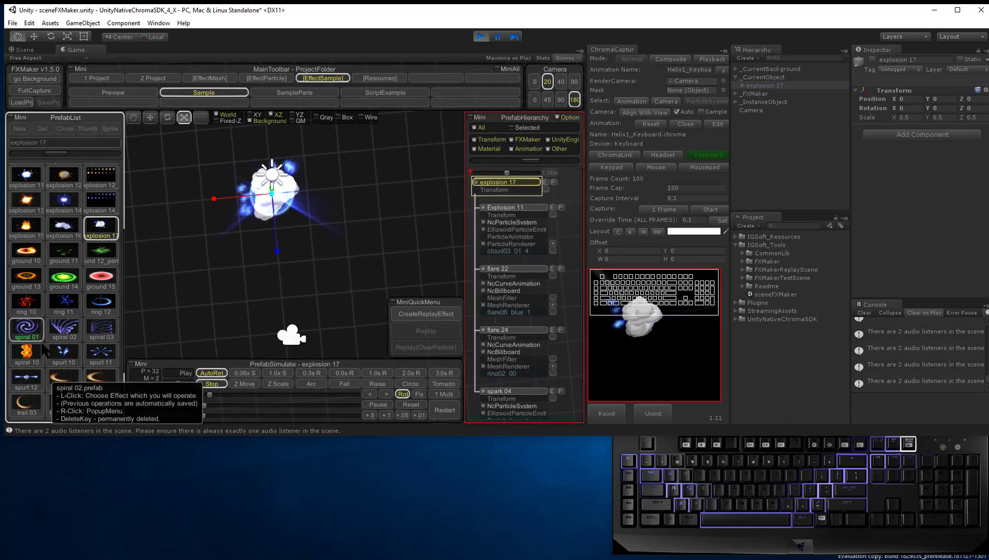
Preview the spiral 03, spiral 01, spiral 10, spurt 10, spurt 11, trail 02 interpolation and trail native prefabs.
click(101, 329)
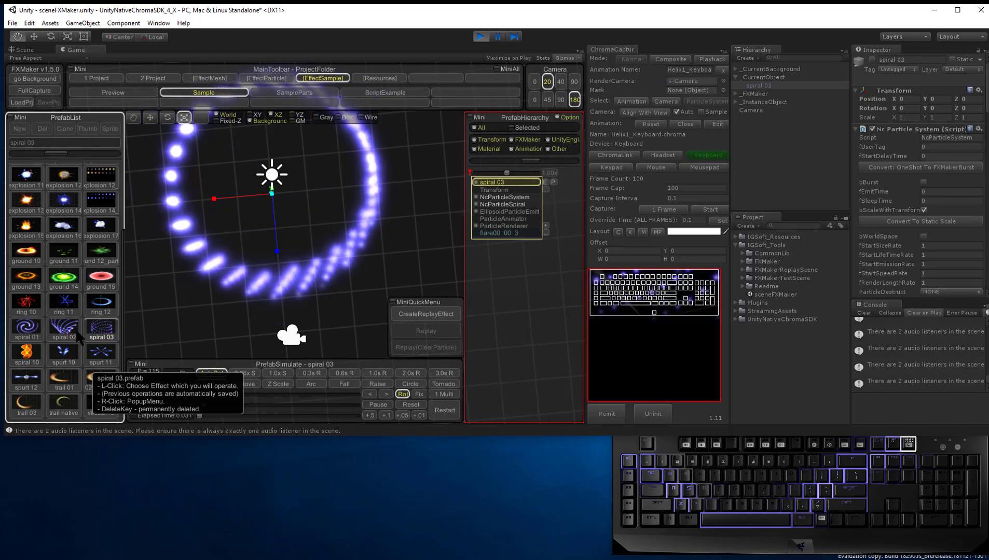
click(26, 327)
click(26, 353)
click(65, 356)
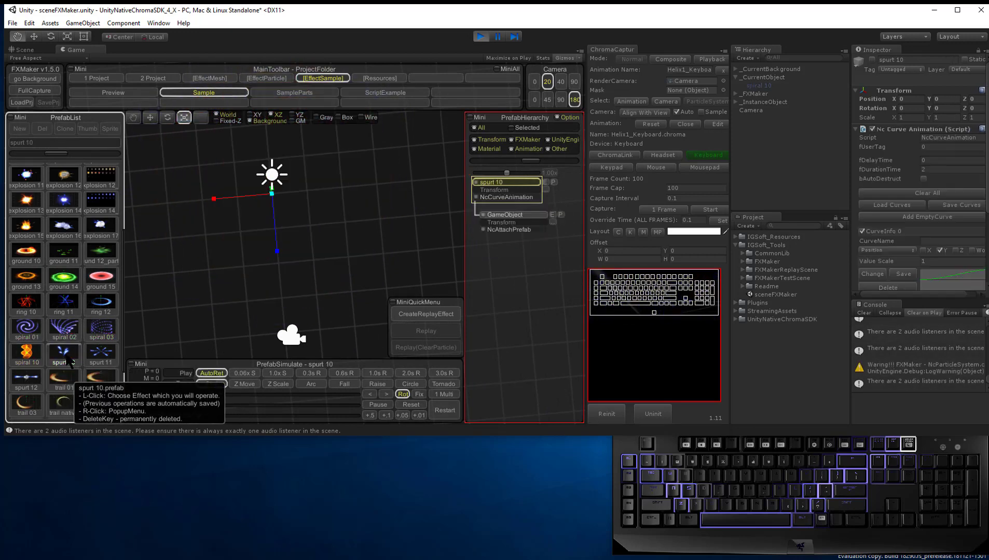
click(101, 354)
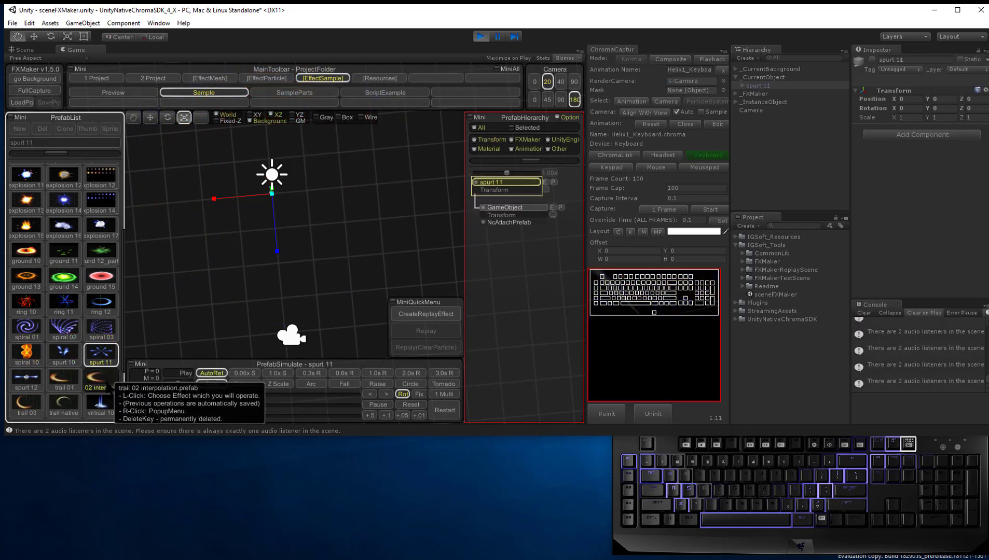
click(108, 385)
click(74, 408)
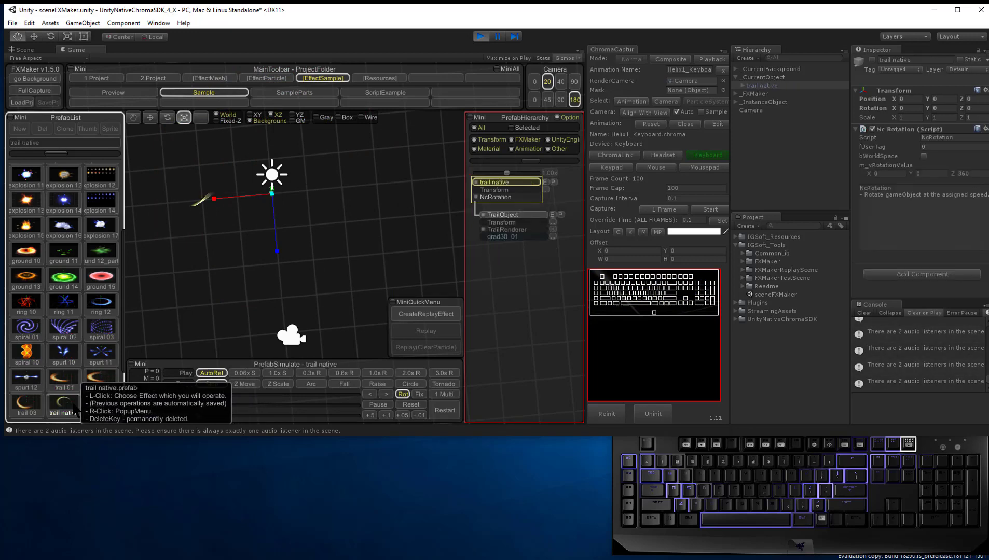
Raise the simulation TimeScale to 0.78 and preview the virtical 12, virtical 15 and virtical 17 prefabs.
scroll(73, 410, down, 2)
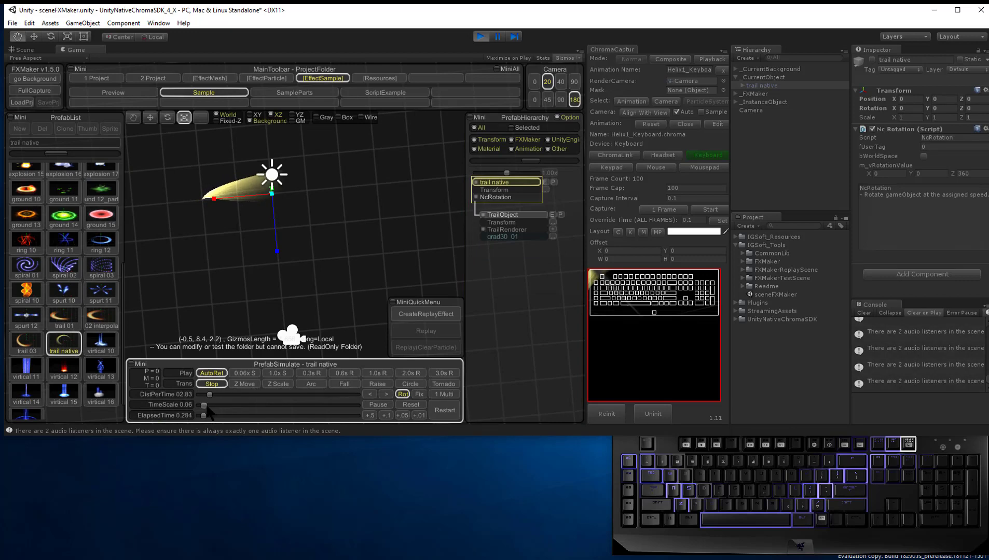
drag(204, 405, 260, 405)
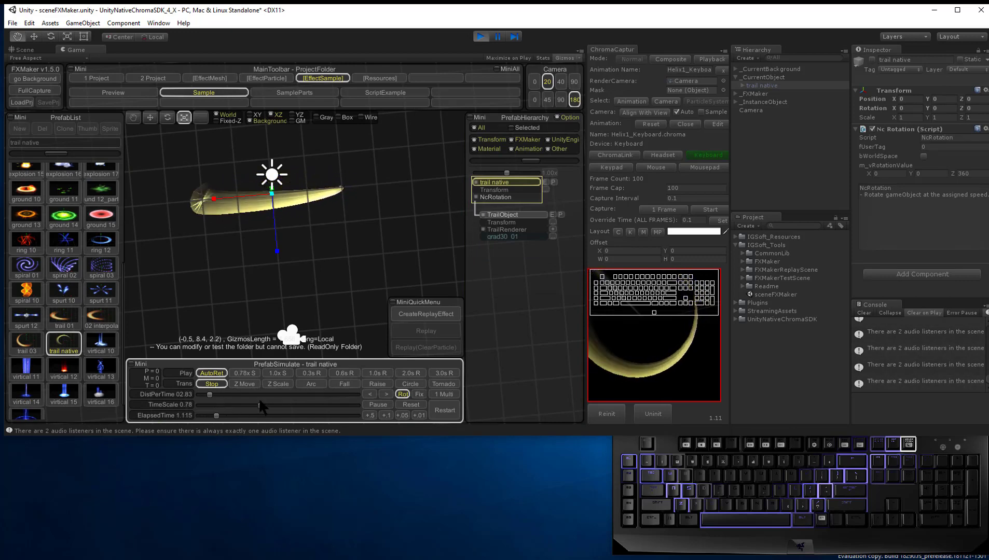
click(66, 374)
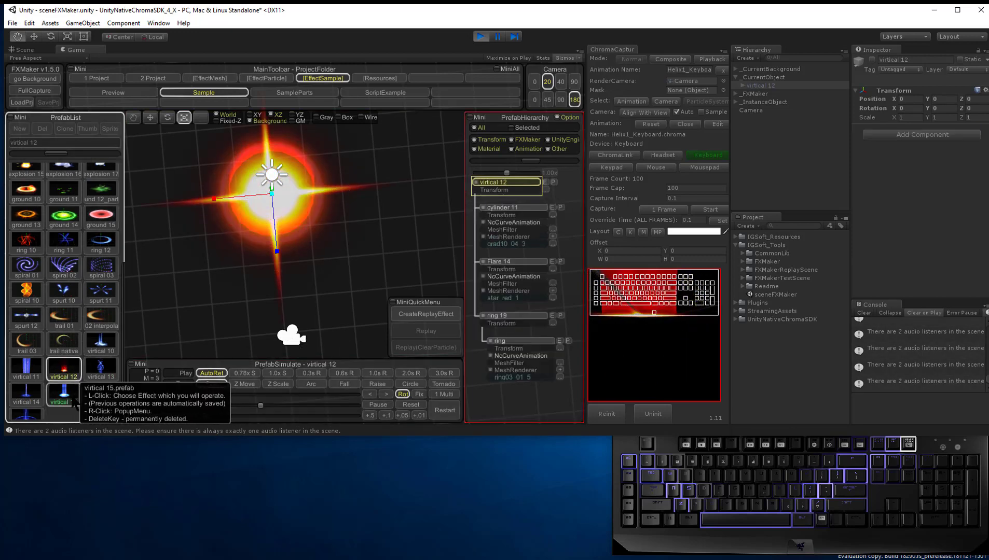
click(74, 399)
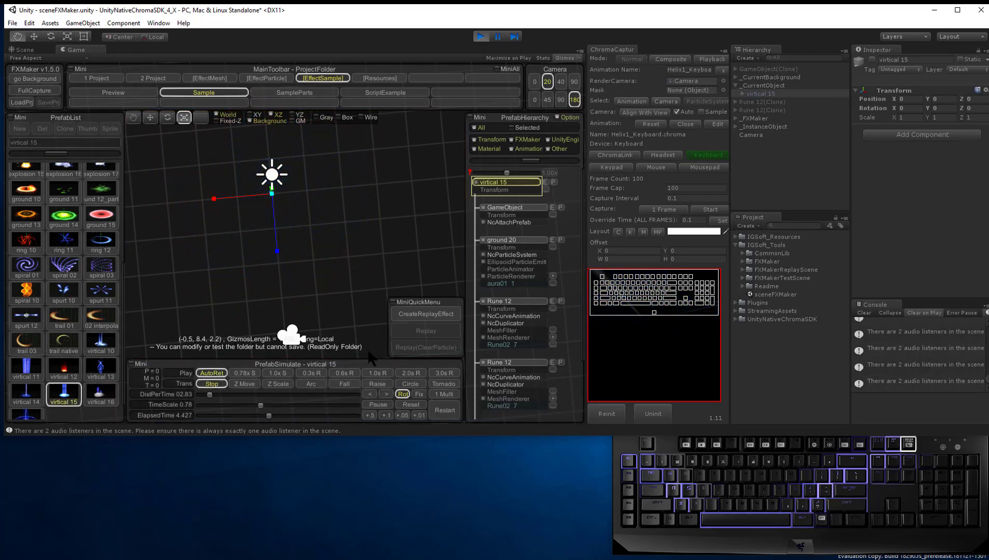
click(32, 401)
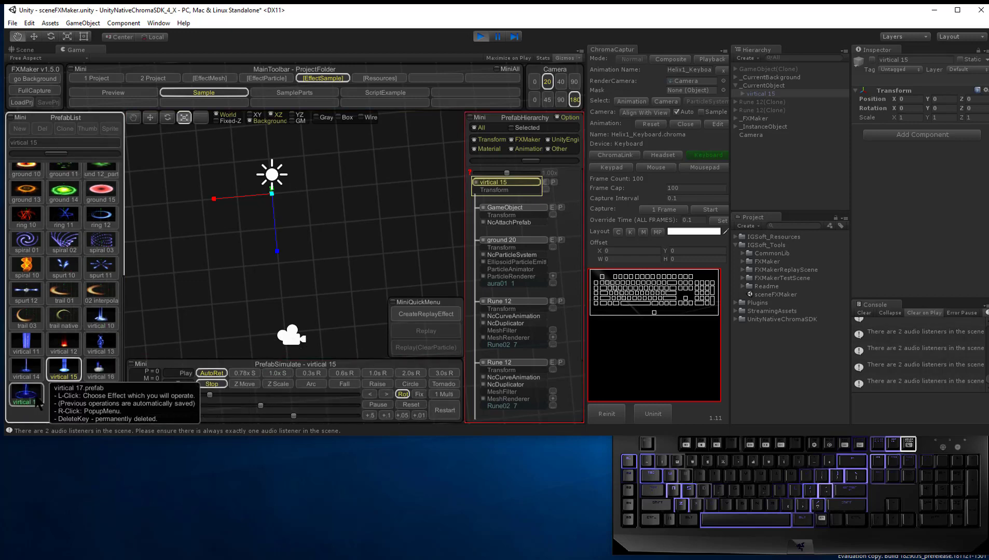